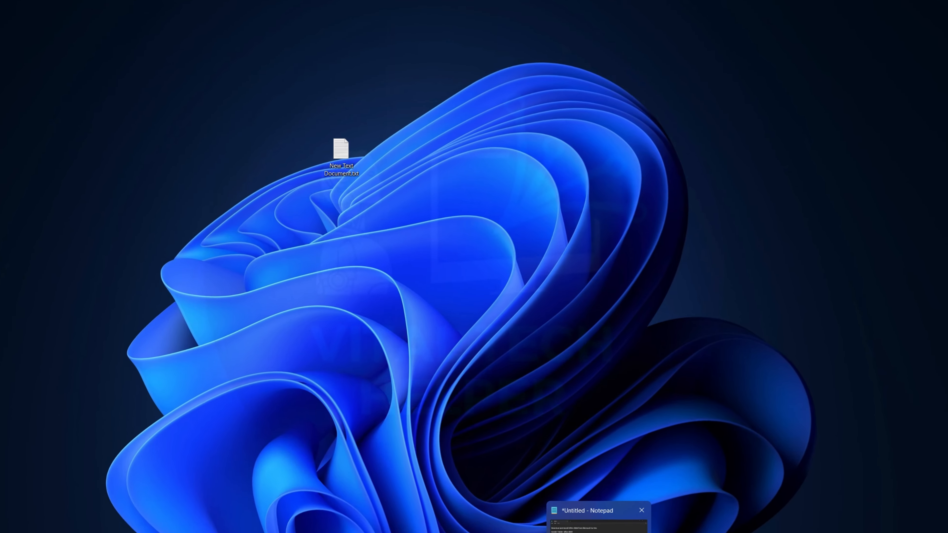
Step: Check the Notepad notes for the folder name, and create a desktop folder named Office 2024
{"action": "left_click", "coordinate": [594, 523]}
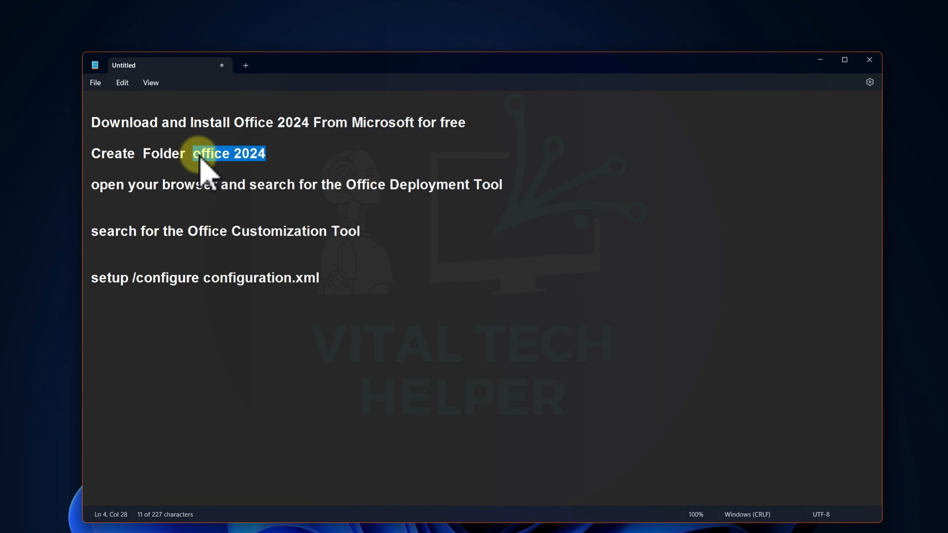
{"action": "left_click", "coordinate": [821, 60]}
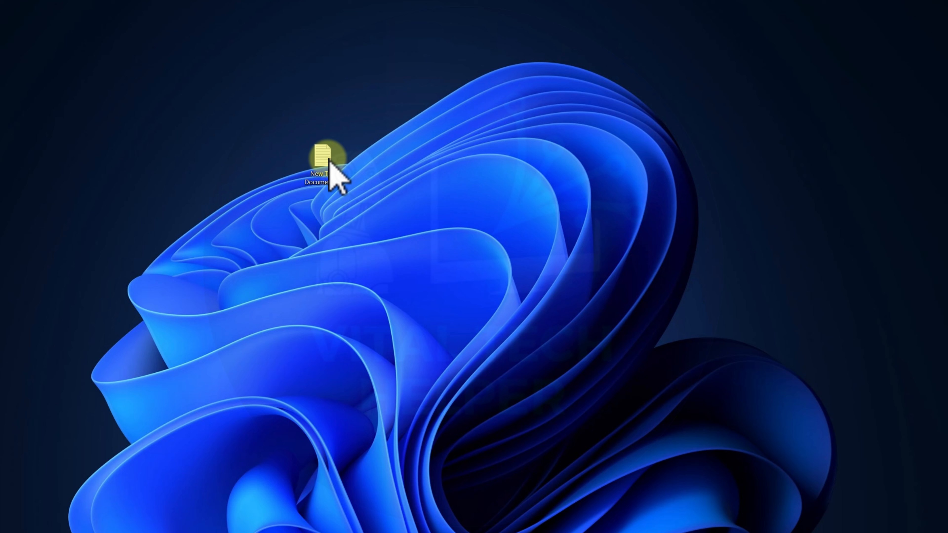
{"action": "right_click", "coordinate": [105, 205]}
{"action": "mouse_move", "coordinate": [209, 286]}
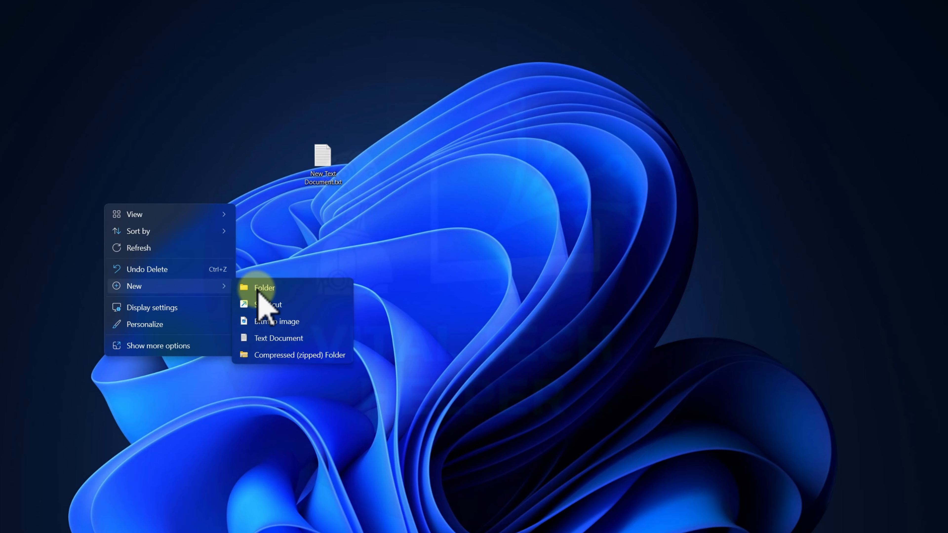
{"action": "left_click", "coordinate": [257, 291]}
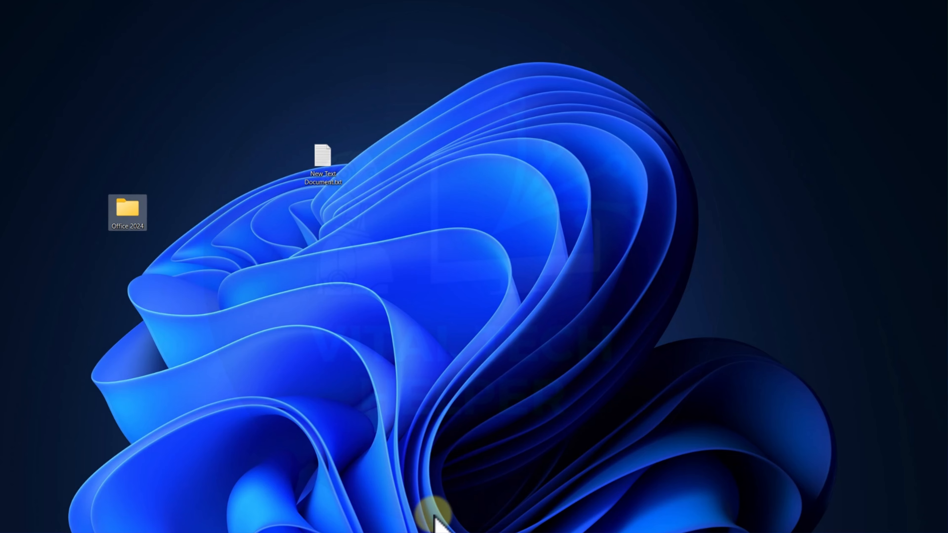
Step: Copy "Office Deployment Tool" from the Notepad notes, search for it in Chrome, and open Microsoft's official download page
{"action": "left_click", "coordinate": [594, 523]}
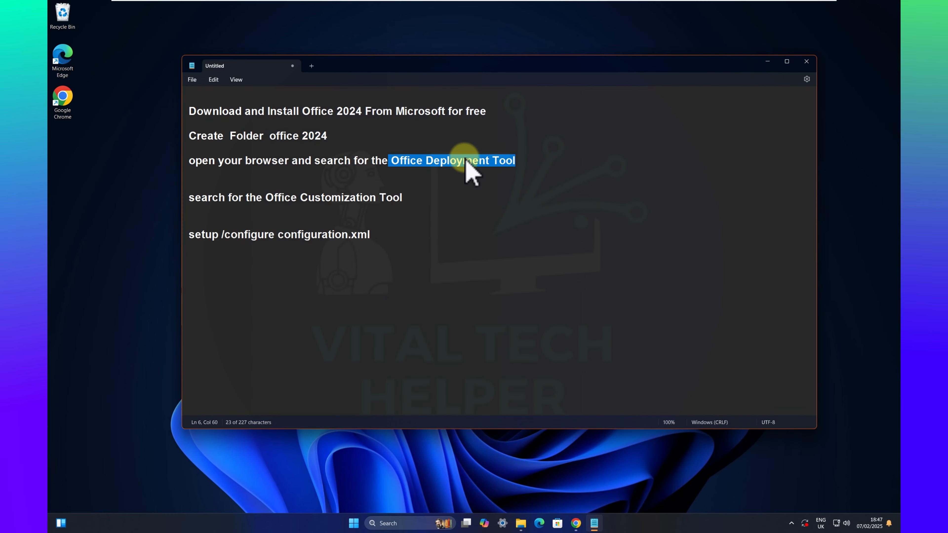
{"action": "right_click", "coordinate": [470, 166]}
{"action": "left_click", "coordinate": [497, 202]}
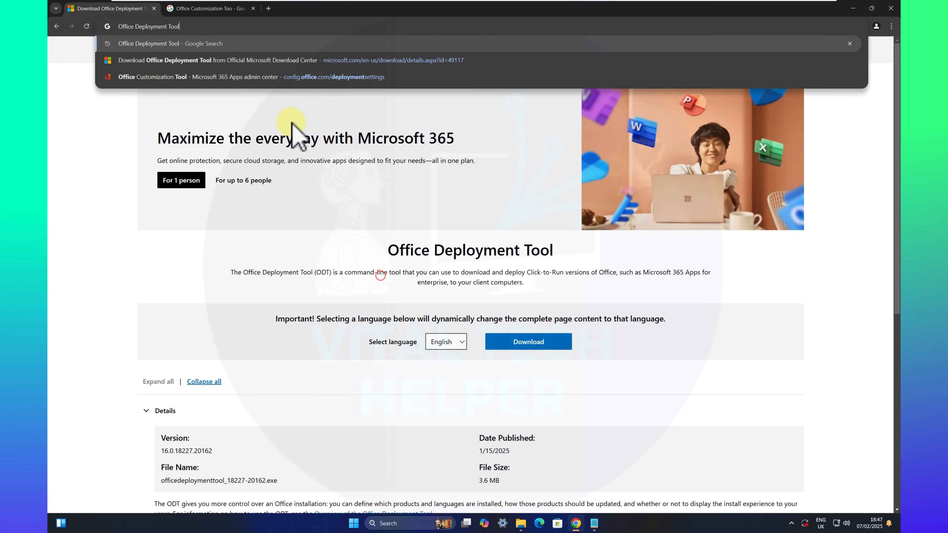
{"action": "key", "text": "Return"}
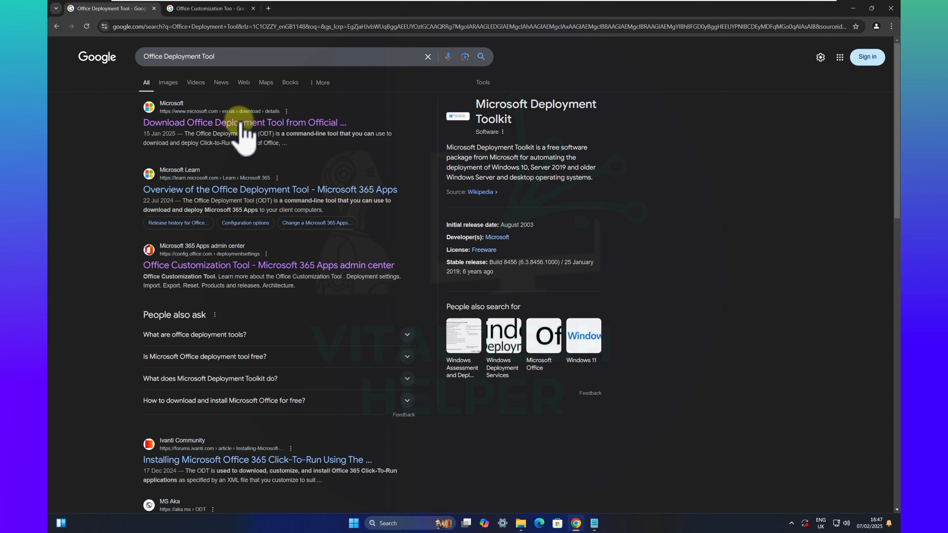
{"action": "left_click", "coordinate": [216, 124]}
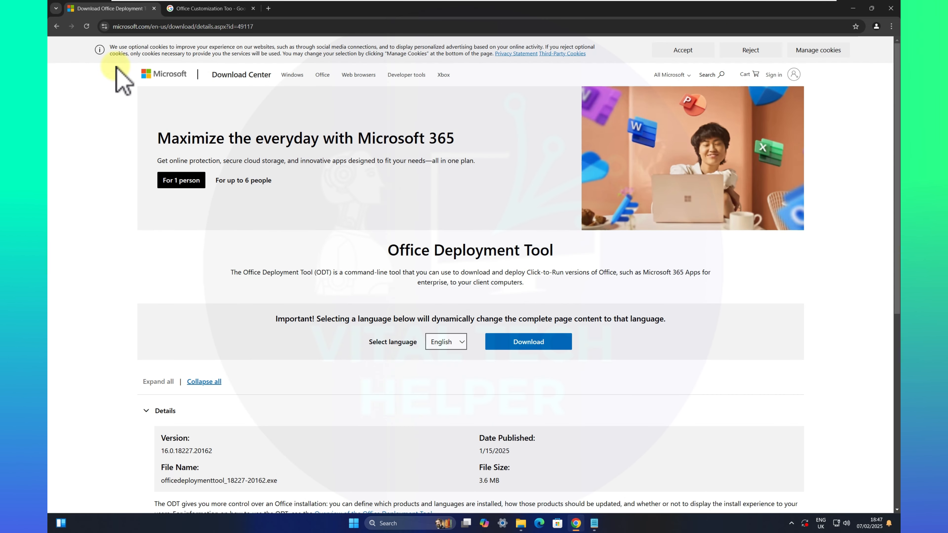
Step: Download the English Office Deployment Tool and show the downloaded file in its folder
{"action": "left_click", "coordinate": [535, 344]}
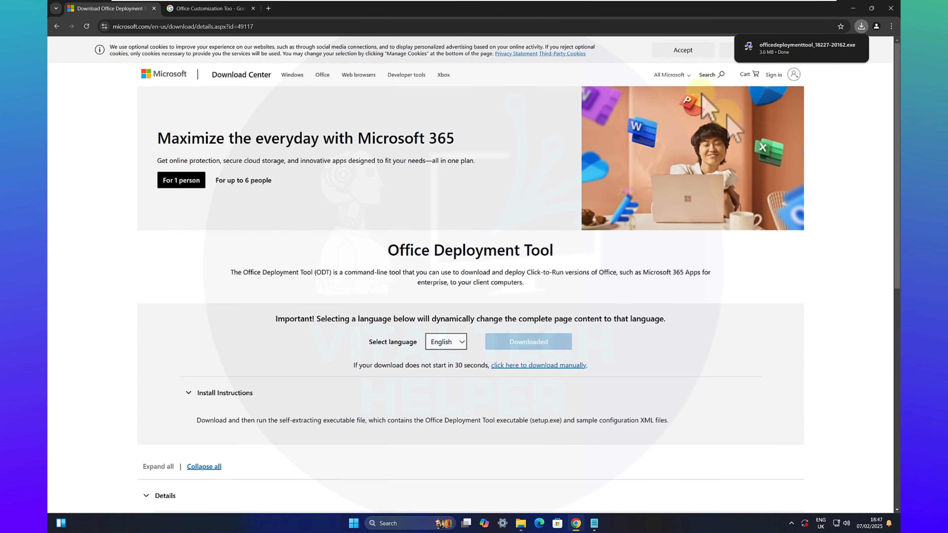
{"action": "left_click", "coordinate": [861, 26]}
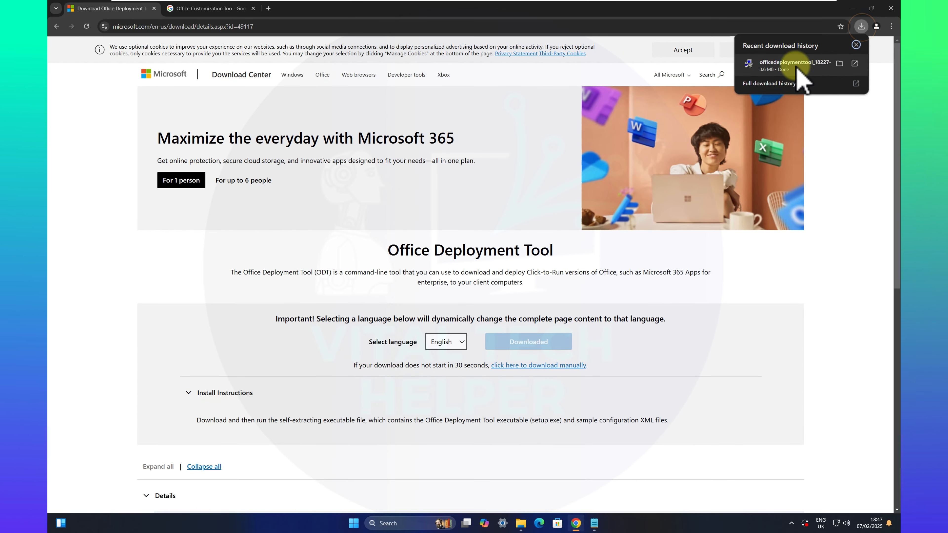
{"action": "left_click", "coordinate": [840, 64]}
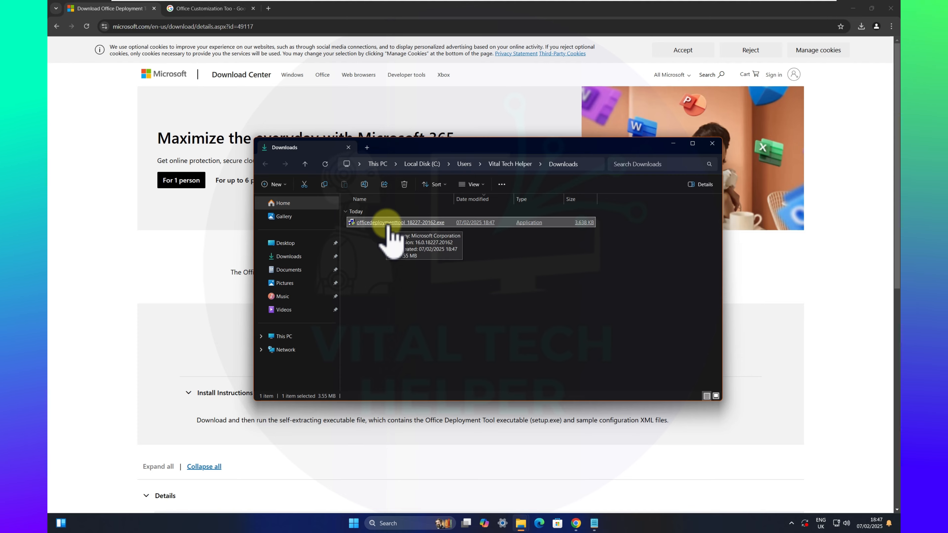
Step: Run officedeploymenttool_18227-20162.exe, accept the license terms, and extract its files into the desktop folder Office 2024
{"action": "double_click", "coordinate": [388, 224]}
{"action": "left_click", "coordinate": [432, 332]}
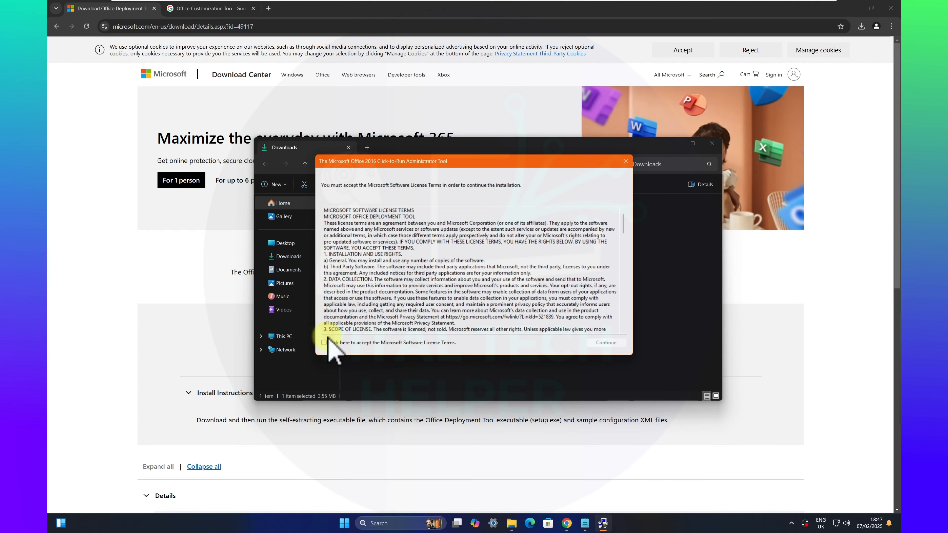
{"action": "left_click", "coordinate": [606, 342]}
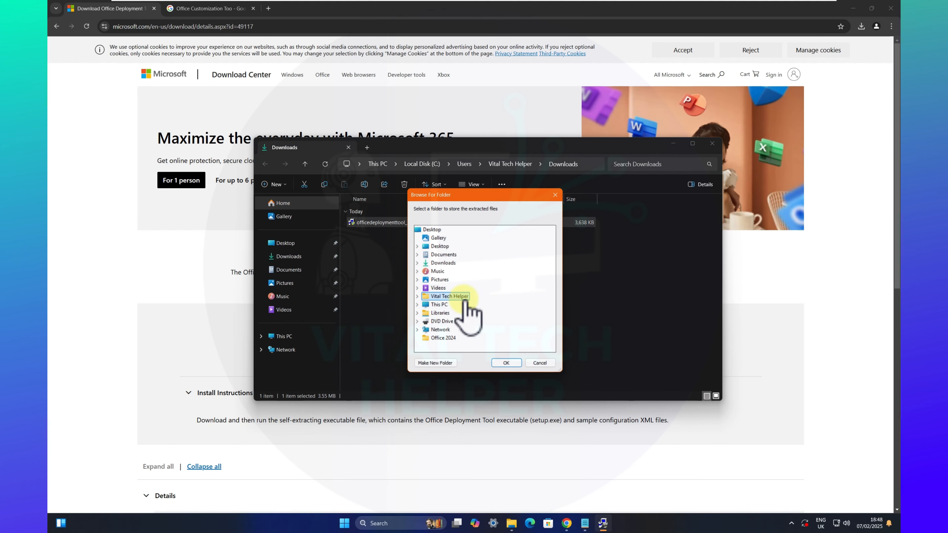
{"action": "left_click", "coordinate": [417, 246]}
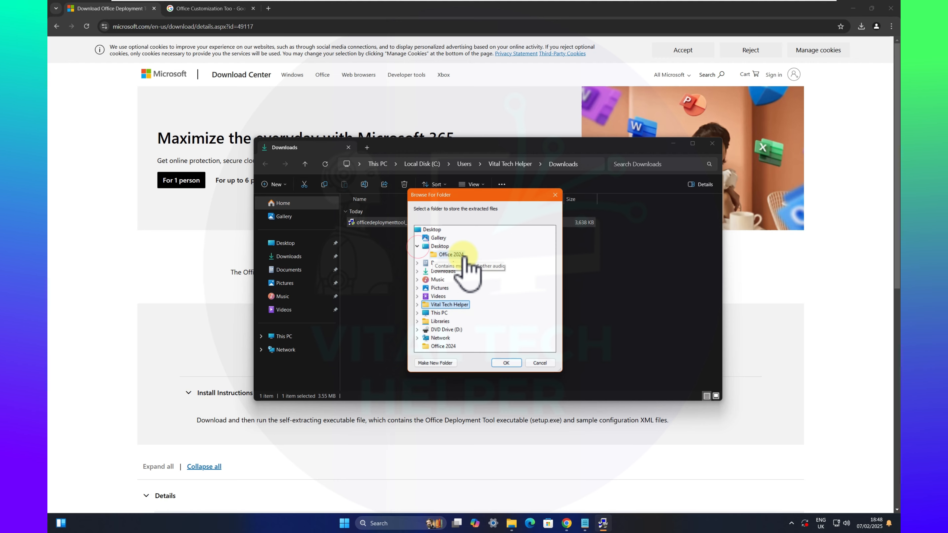
{"action": "left_click", "coordinate": [506, 363]}
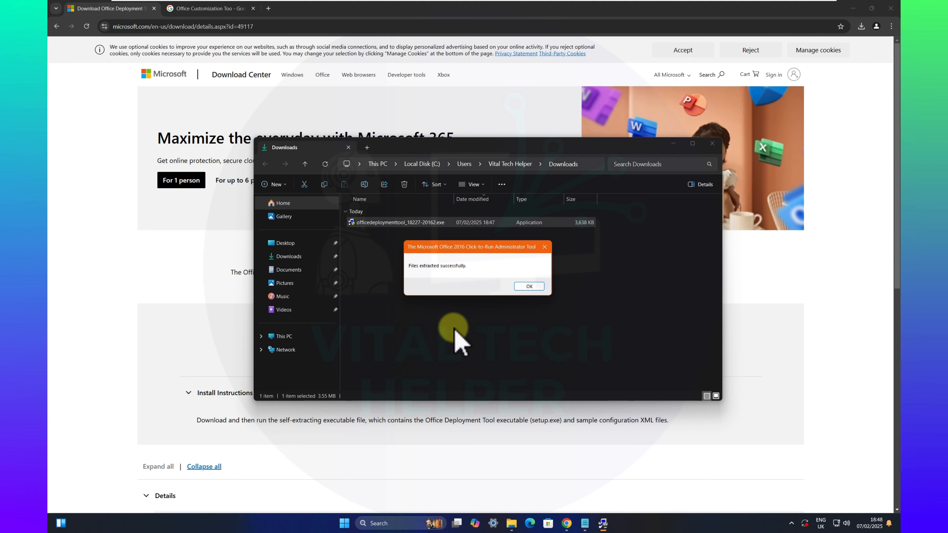
{"action": "left_click", "coordinate": [529, 283]}
Step: Copy the phrase "Office Customization Tool" from the Notepad notes
{"action": "left_click", "coordinate": [87, 216]}
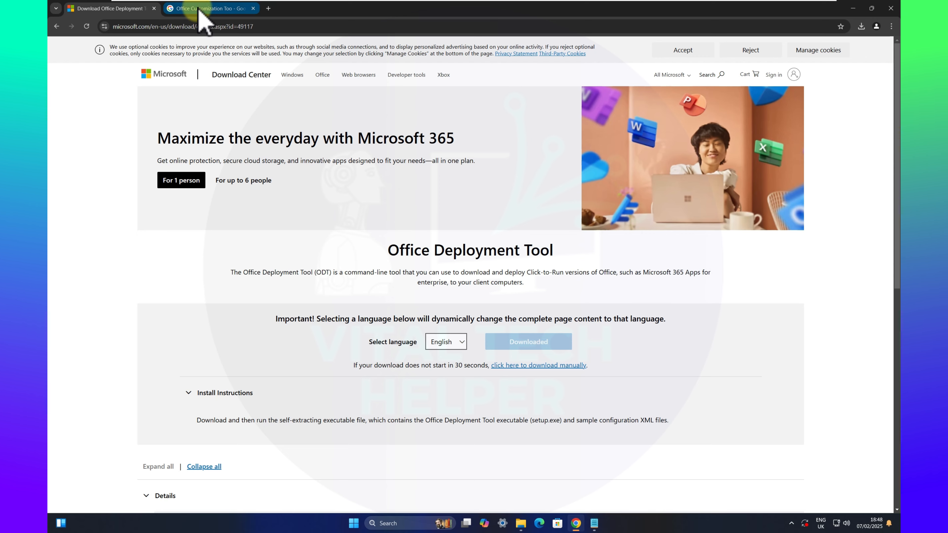
{"action": "left_click", "coordinate": [595, 524]}
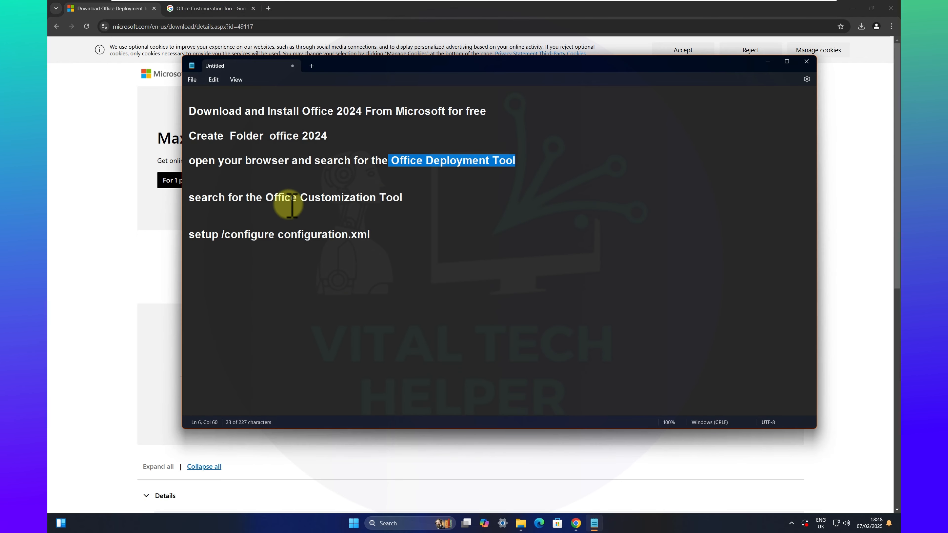
{"action": "right_click", "coordinate": [382, 201]}
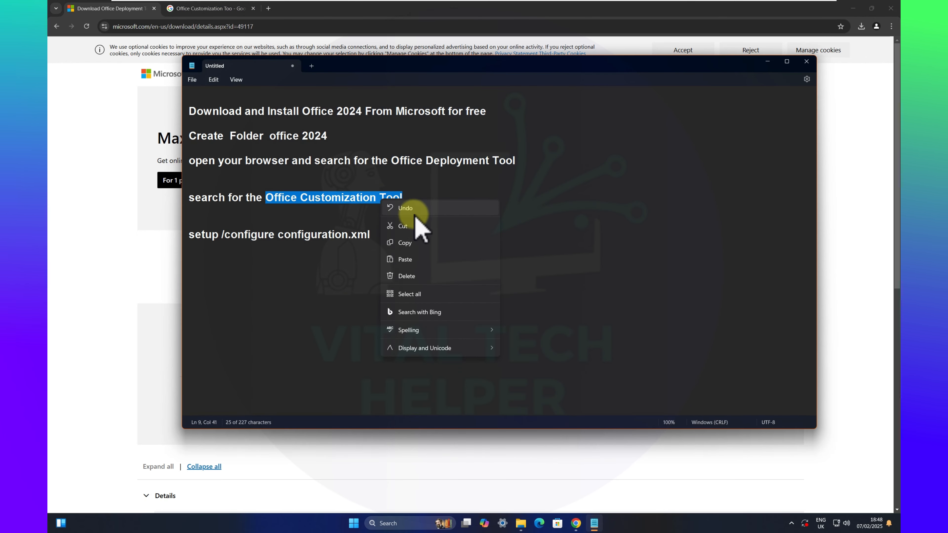
{"action": "left_click", "coordinate": [404, 242]}
{"action": "left_click", "coordinate": [95, 166]}
Step: Replace the old Google query with "Office Customization Tool" and open the Microsoft 365 Apps admin center result
{"action": "left_click", "coordinate": [209, 8]}
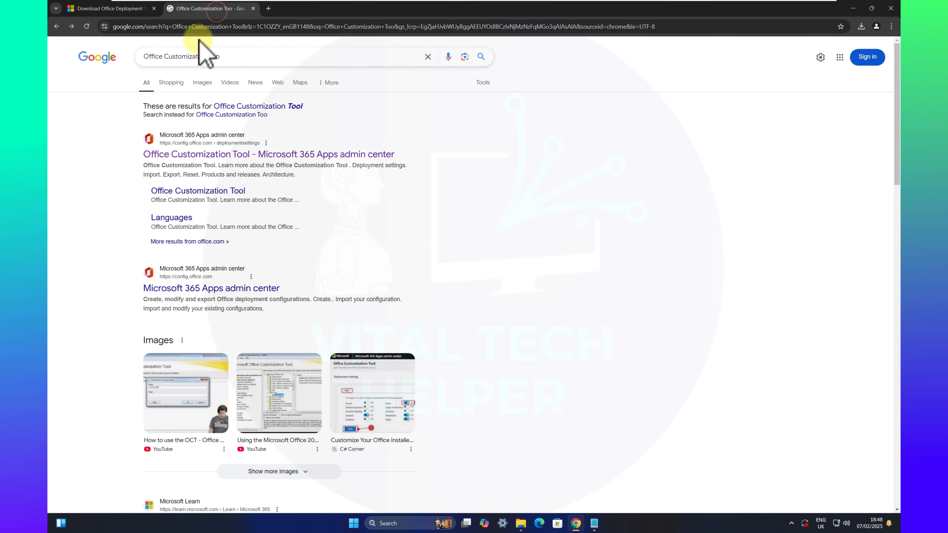
{"action": "left_click", "coordinate": [234, 58]}
{"action": "left_click_drag", "start_coordinate": [233, 57], "coordinate": [148, 57]}
{"action": "key", "text": "BackSpace"}
{"action": "right_click", "coordinate": [243, 57]}
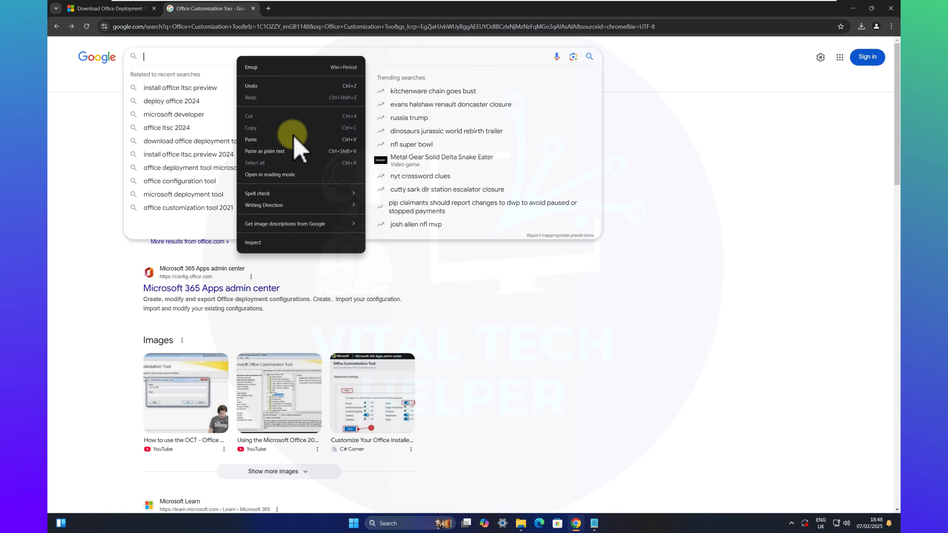
{"action": "left_click", "coordinate": [289, 140]}
{"action": "key", "text": "Return"}
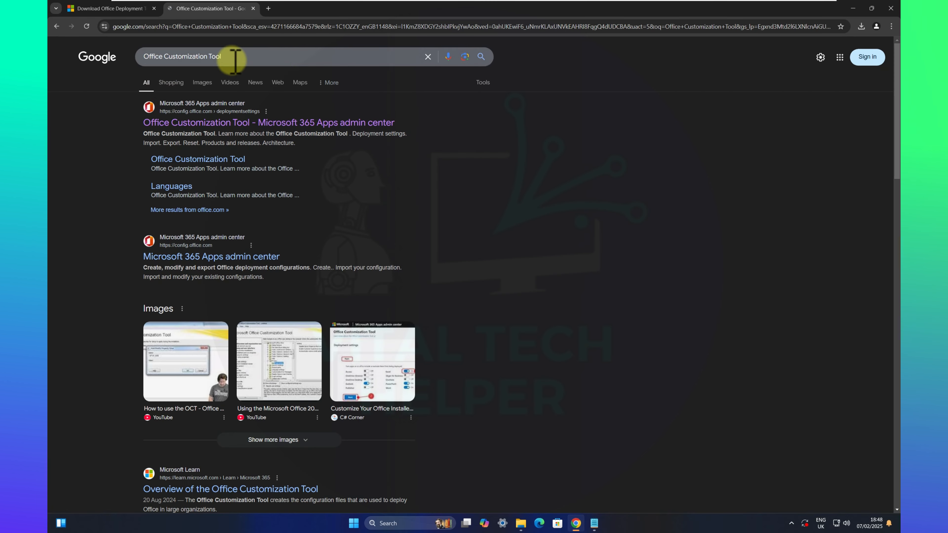
{"action": "left_click", "coordinate": [237, 123]}
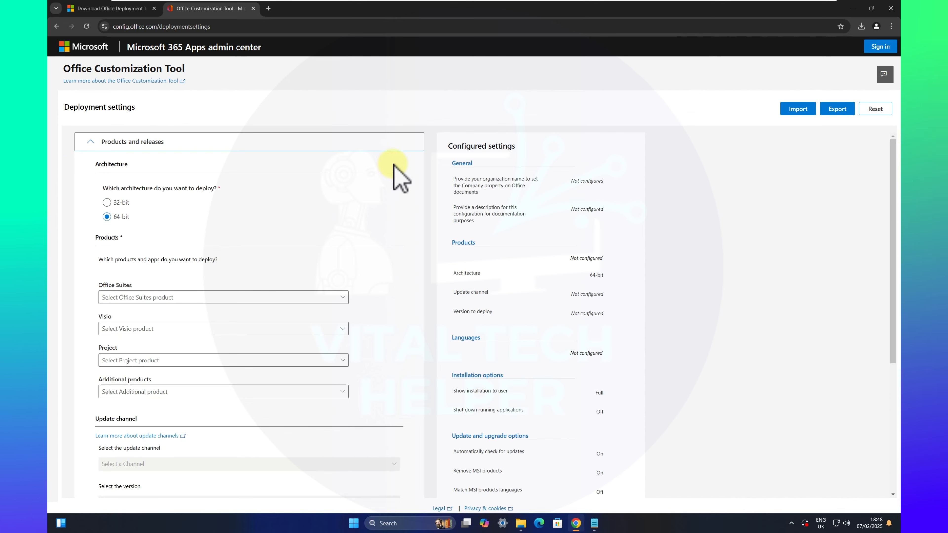
Step: Choose Office LTSC Professional Plus 2024 - Volume License as the Office suite, with the version set to Latest
{"action": "left_click", "coordinate": [341, 297]}
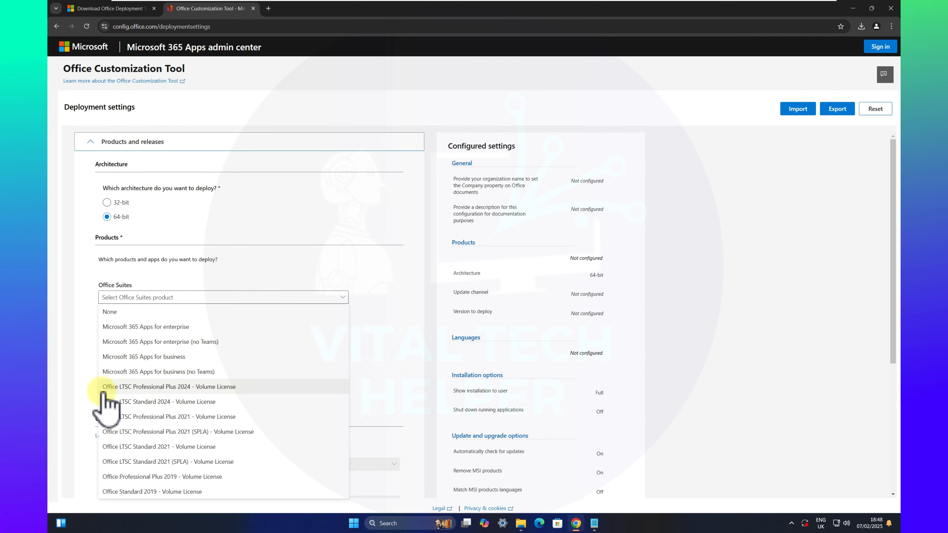
{"action": "left_click", "coordinate": [182, 389]}
{"action": "scroll", "coordinate": [423, 271], "scroll_direction": "down", "scroll_amount": 1}
{"action": "scroll", "coordinate": [422, 254], "scroll_direction": "down", "scroll_amount": 3}
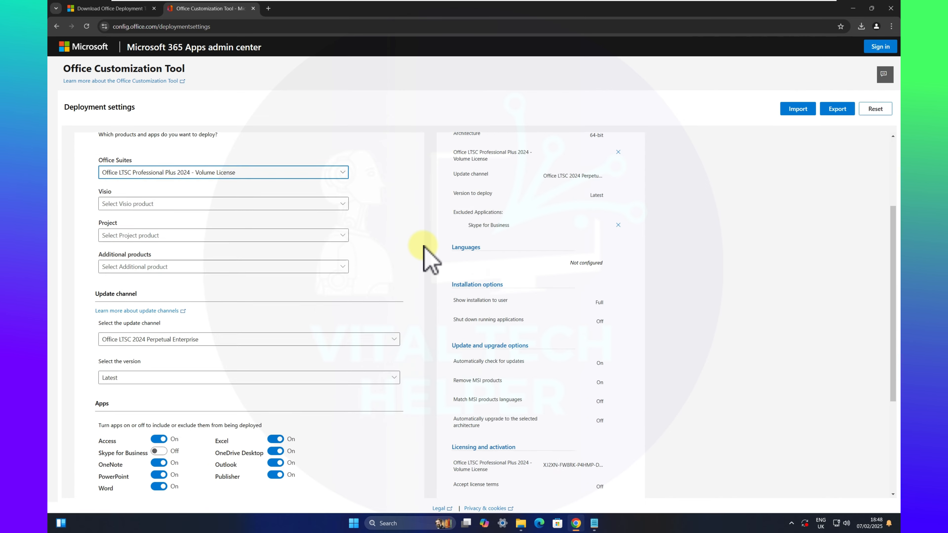
{"action": "scroll", "coordinate": [430, 259], "scroll_direction": "down", "scroll_amount": 1}
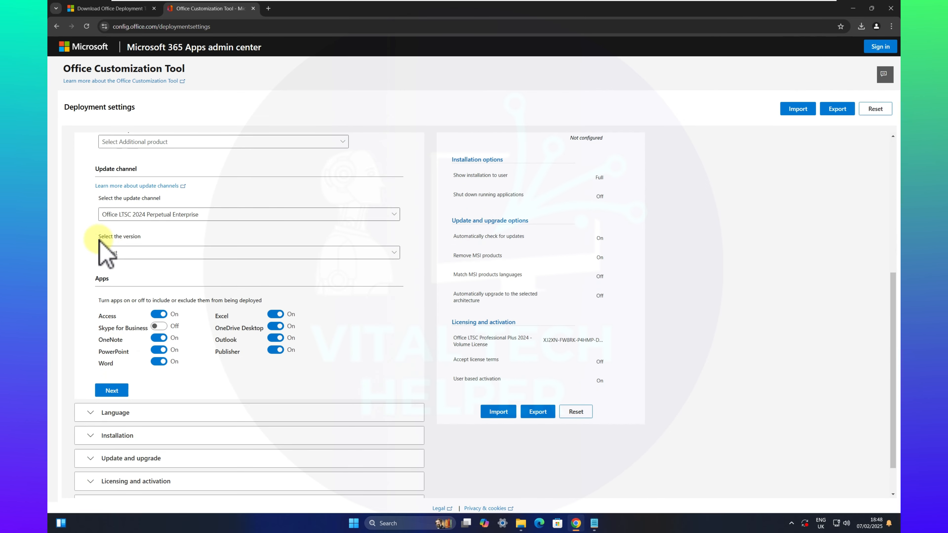
{"action": "left_click", "coordinate": [394, 252]}
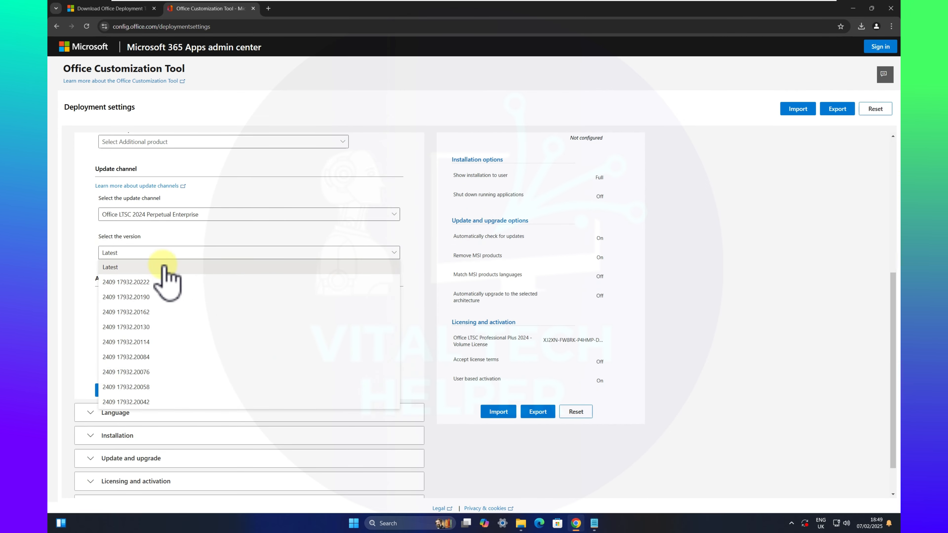
{"action": "left_click", "coordinate": [110, 267]}
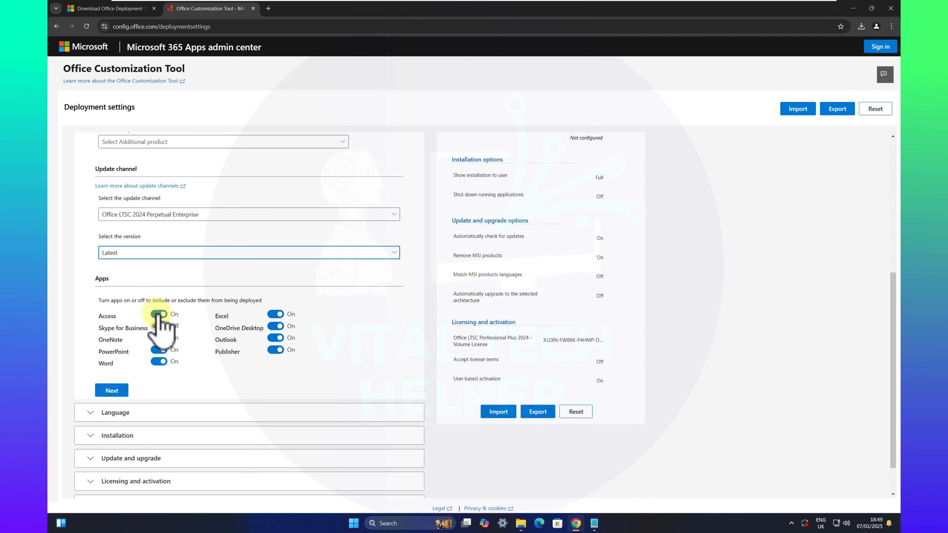
Step: Exclude Access, OneNote, OneDrive Desktop and Outlook from the apps being deployed
{"action": "left_click", "coordinate": [158, 314]}
{"action": "left_click", "coordinate": [159, 311]}
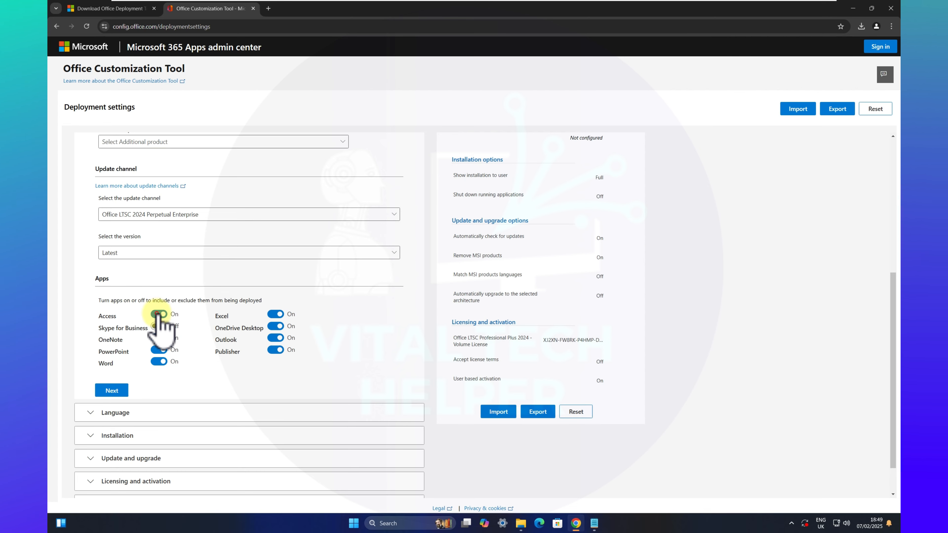
{"action": "left_click", "coordinate": [159, 314]}
{"action": "left_click", "coordinate": [158, 338]}
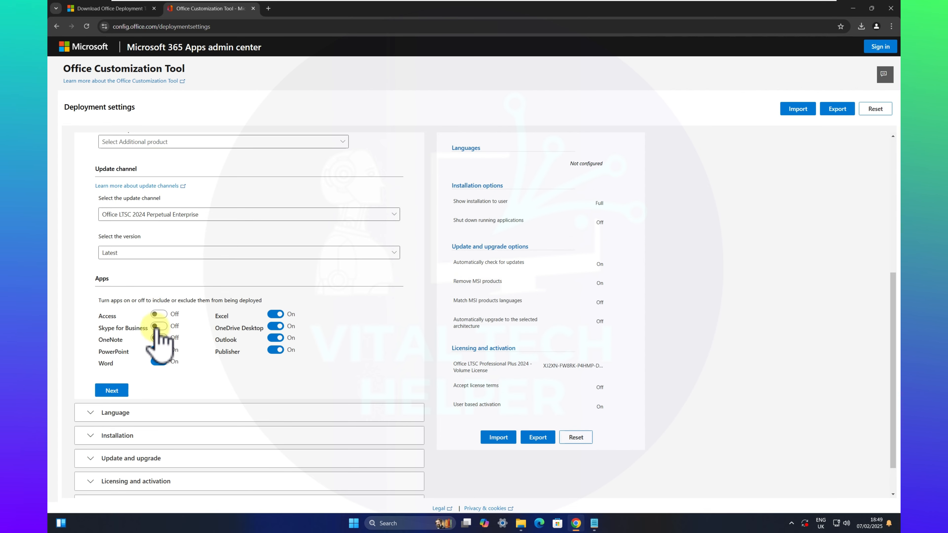
{"action": "left_click", "coordinate": [276, 327]}
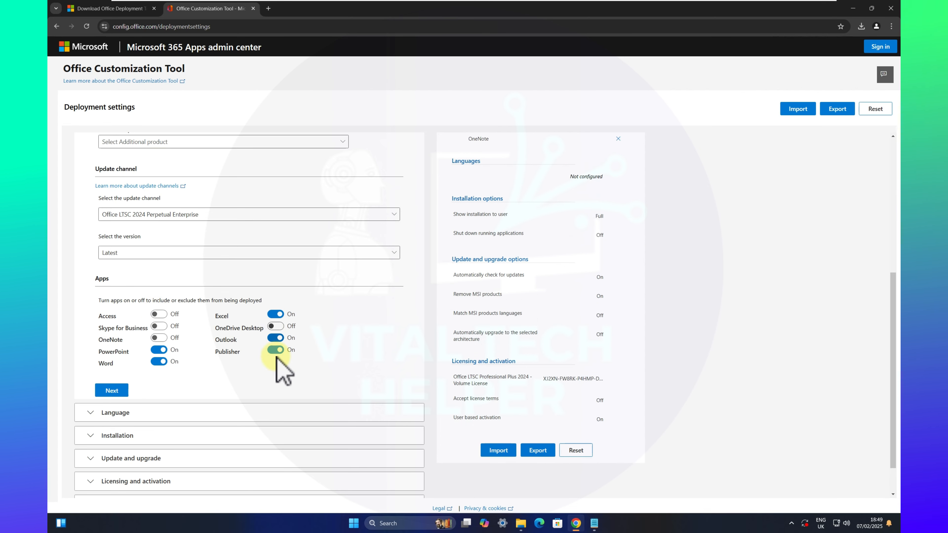
{"action": "left_click", "coordinate": [276, 339]}
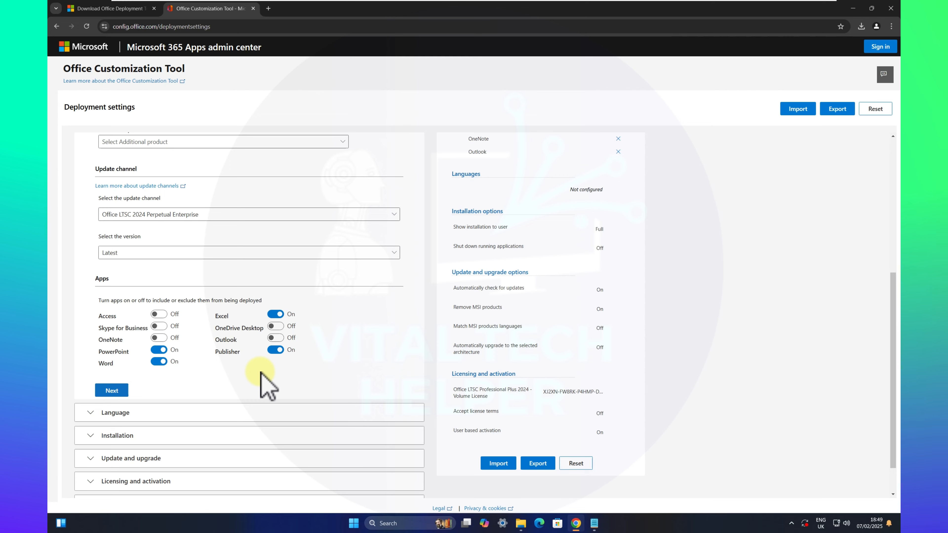
Step: Set the primary language of the deployment to English (United Kingdom)
{"action": "scroll", "coordinate": [384, 295], "scroll_direction": "down", "scroll_amount": 1}
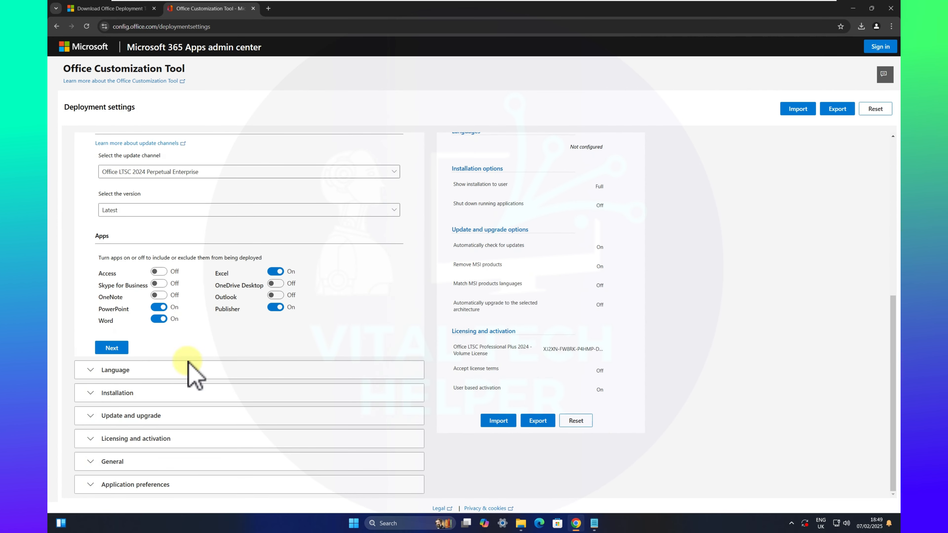
{"action": "left_click", "coordinate": [188, 370]}
{"action": "left_click", "coordinate": [395, 229]}
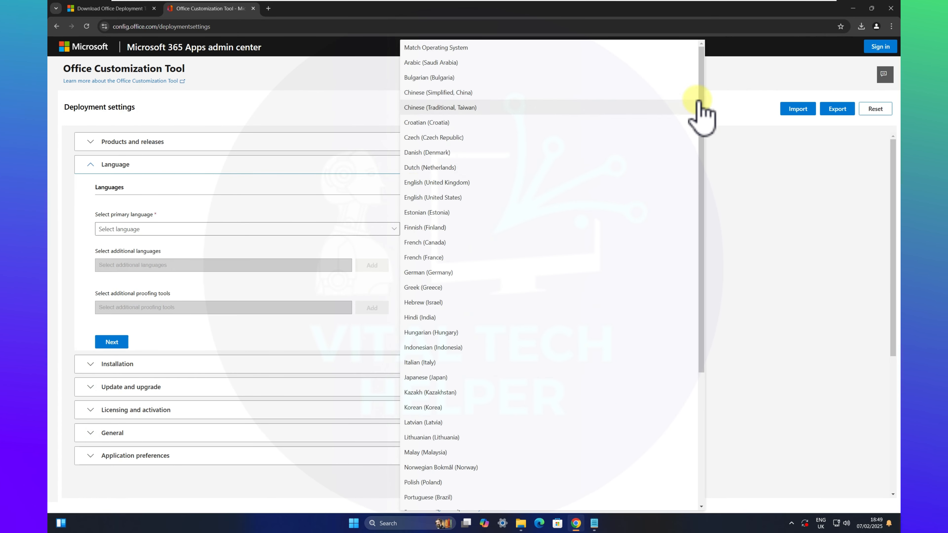
{"action": "scroll", "coordinate": [579, 336], "scroll_direction": "down", "scroll_amount": 5}
{"action": "scroll", "coordinate": [565, 254], "scroll_direction": "up", "scroll_amount": 5}
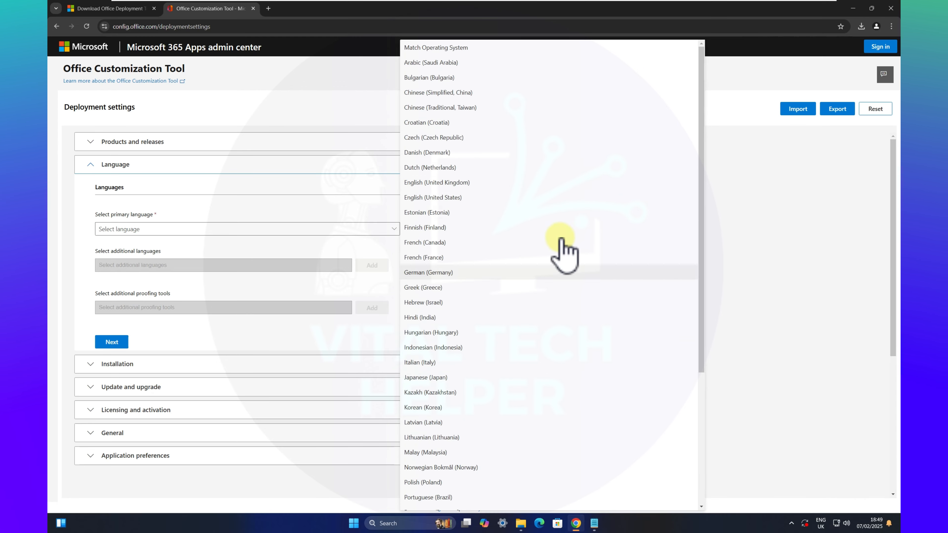
{"action": "left_click", "coordinate": [444, 183]}
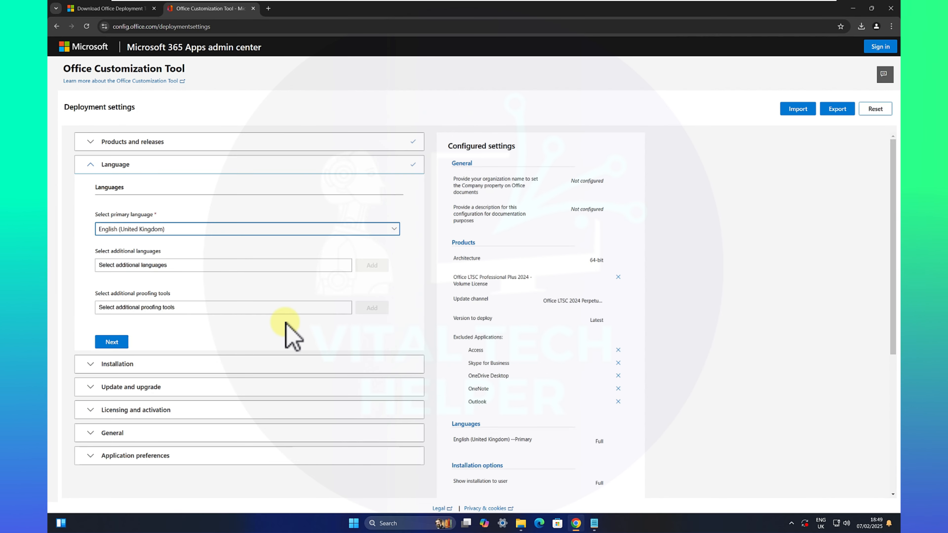
Step: Export the deployment settings with Office Open XML as the default file format, accepting the license terms and keeping the file name Configuration
{"action": "scroll", "coordinate": [846, 318], "scroll_direction": "down", "scroll_amount": 3}
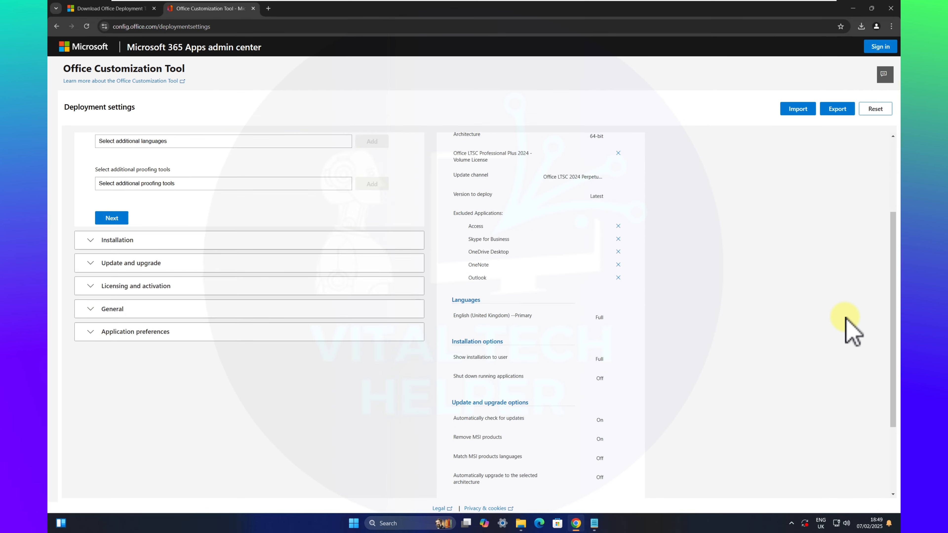
{"action": "scroll", "coordinate": [846, 318], "scroll_direction": "down", "scroll_amount": 3}
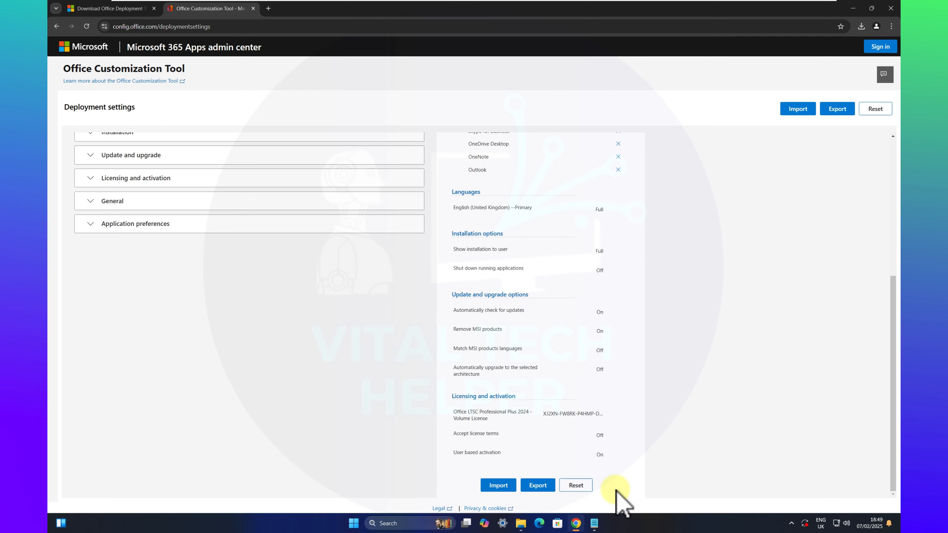
{"action": "left_click", "coordinate": [540, 487]}
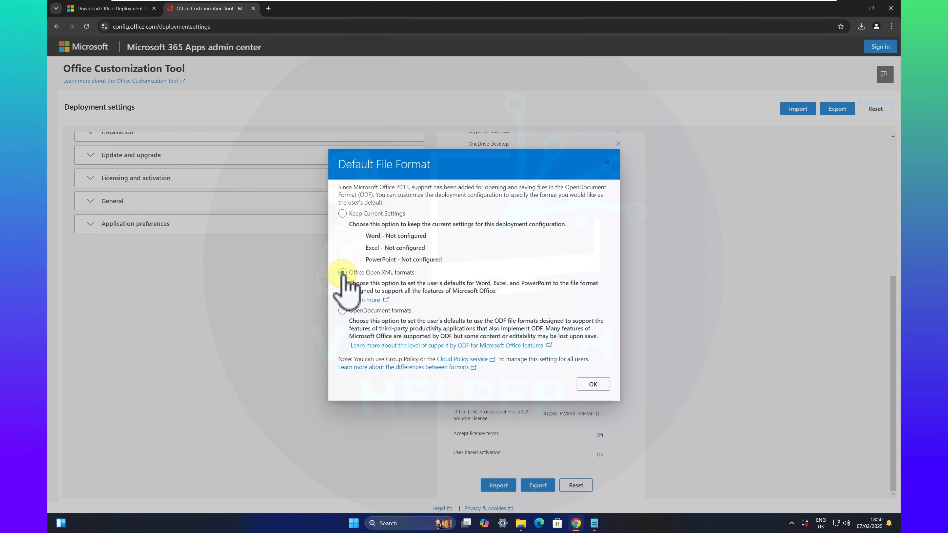
{"action": "left_click", "coordinate": [594, 386]}
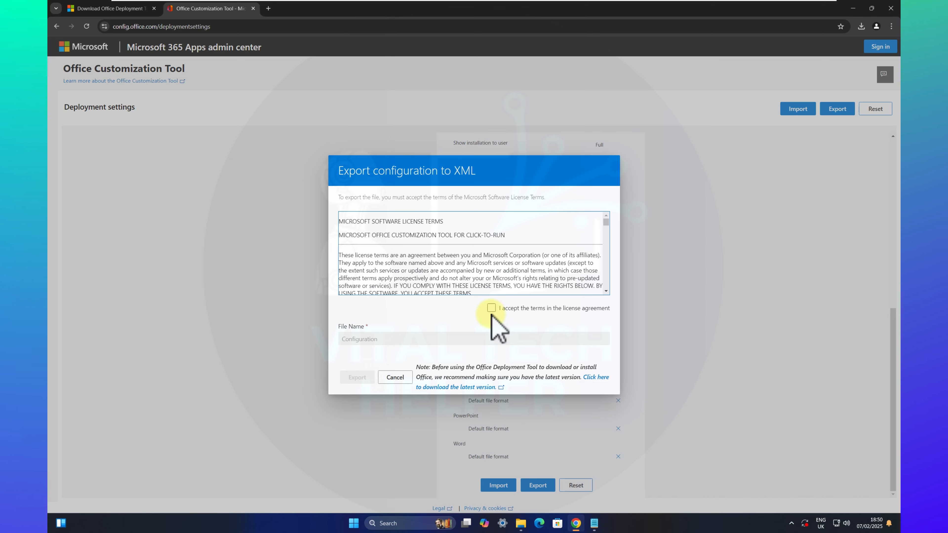
{"action": "left_click", "coordinate": [357, 378]}
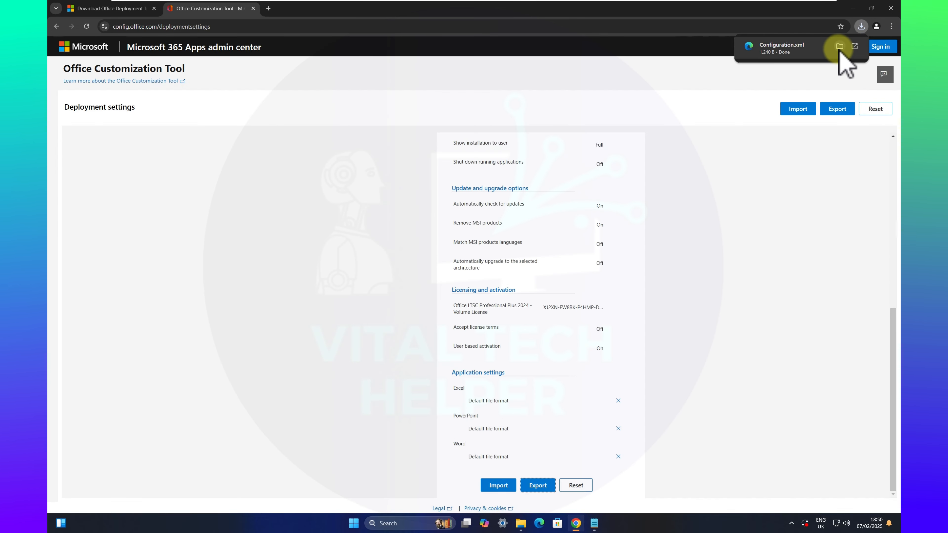
Step: Move the exported Configuration.xml from the Downloads folder into the Office 2024 folder on the desktop
{"action": "left_click", "coordinate": [841, 48]}
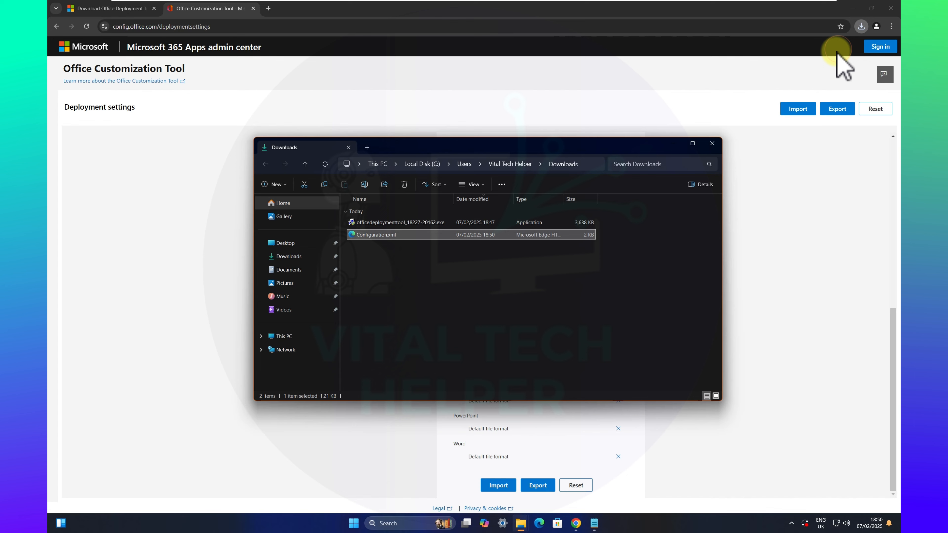
{"action": "right_click", "coordinate": [381, 236]}
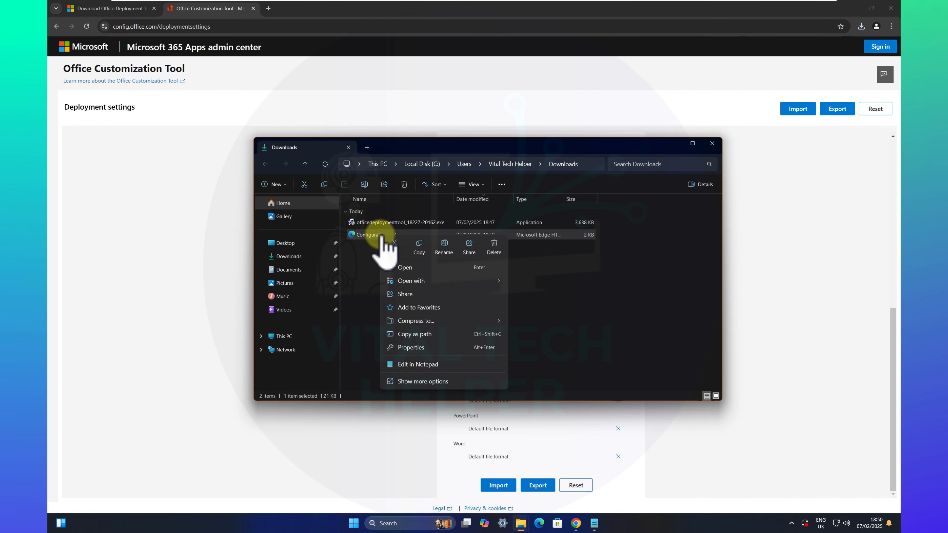
{"action": "left_click", "coordinate": [419, 244]}
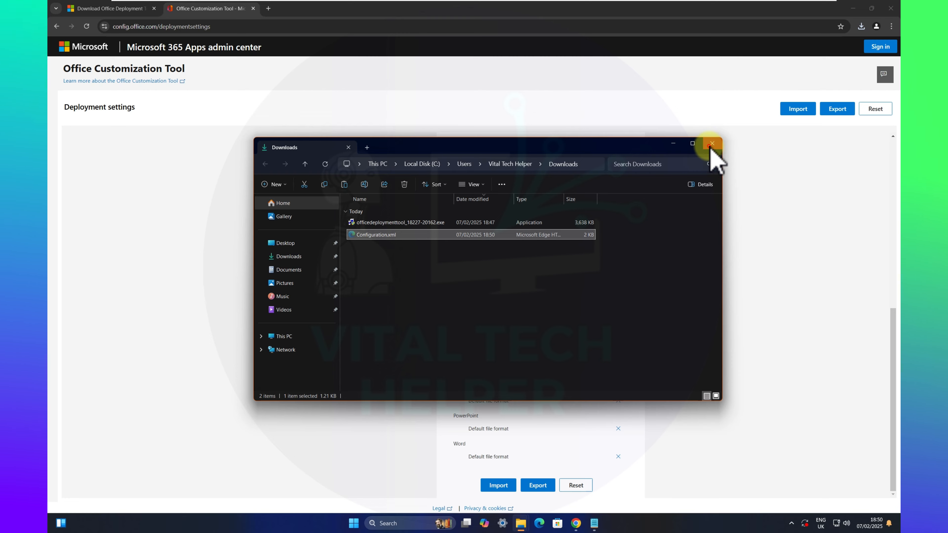
{"action": "left_click", "coordinate": [711, 144]}
{"action": "left_click", "coordinate": [853, 8]}
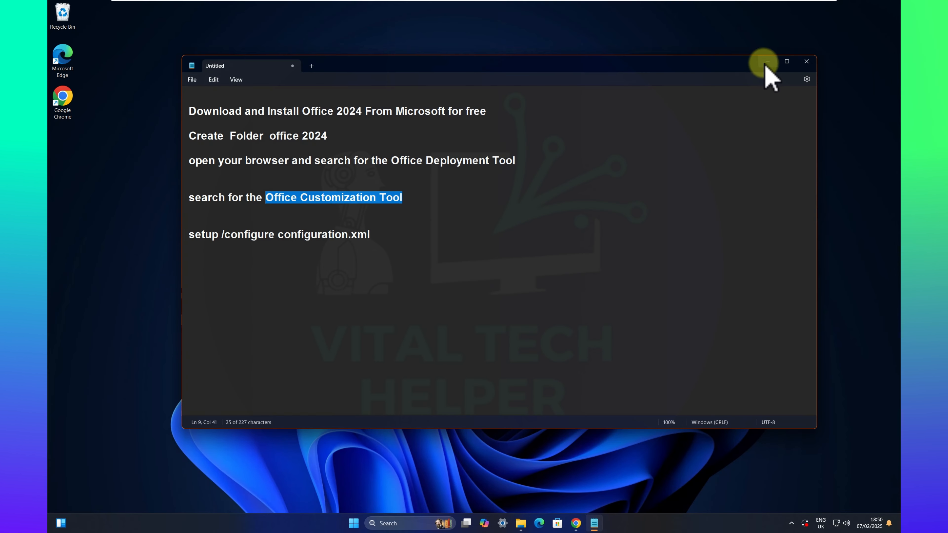
{"action": "left_click", "coordinate": [768, 62]}
{"action": "double_click", "coordinate": [220, 203]}
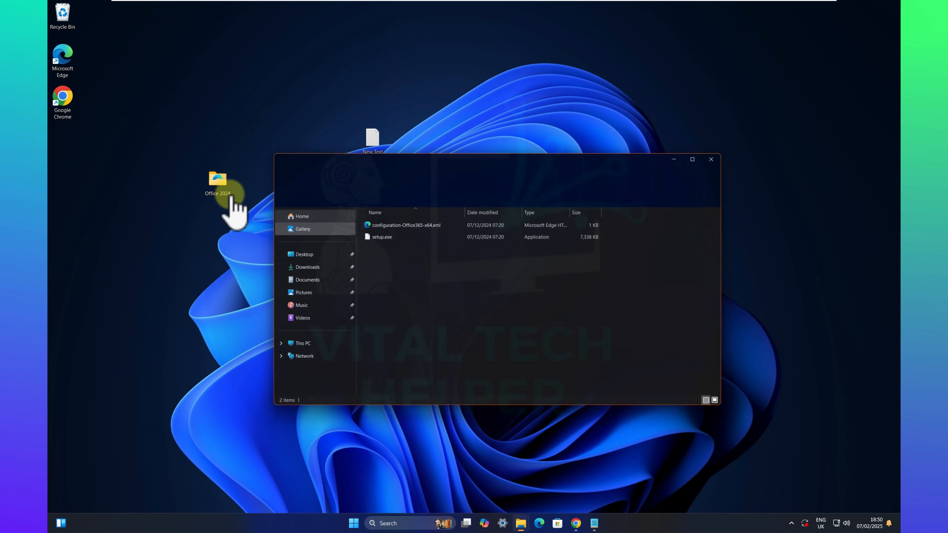
{"action": "right_click", "coordinate": [386, 258]}
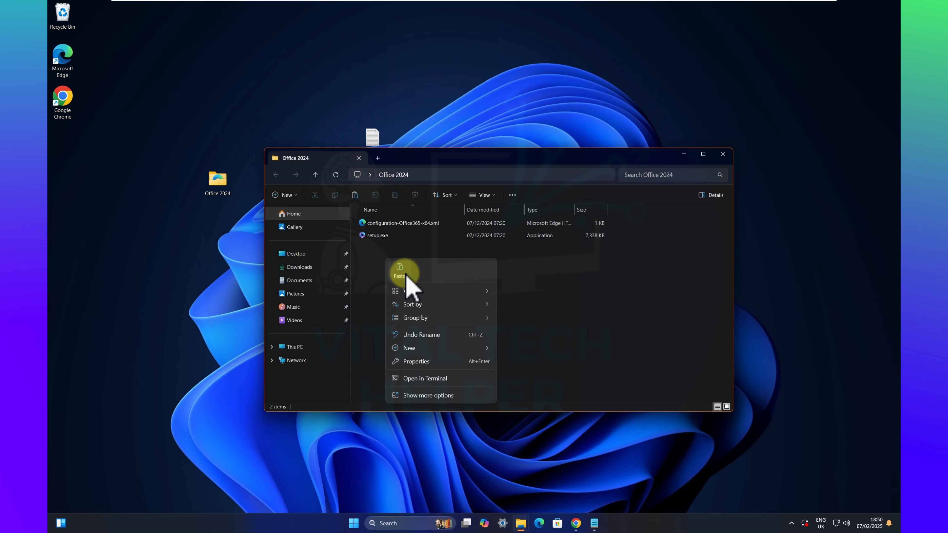
{"action": "left_click", "coordinate": [400, 268]}
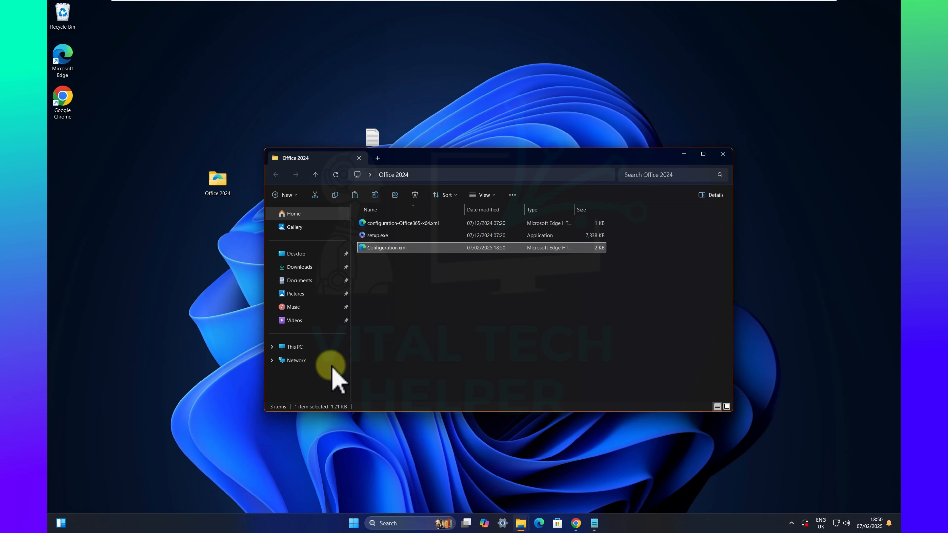
{"action": "left_click", "coordinate": [721, 155]}
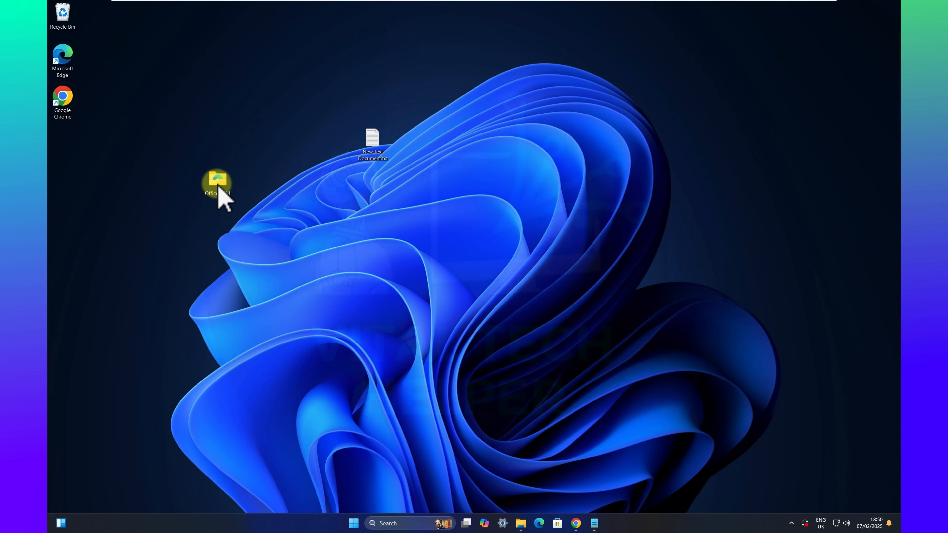
Step: Move the Office 2024 folder from the desktop to the root of Local Disk (C:)
{"action": "right_click", "coordinate": [220, 193]}
{"action": "left_click", "coordinate": [235, 197]}
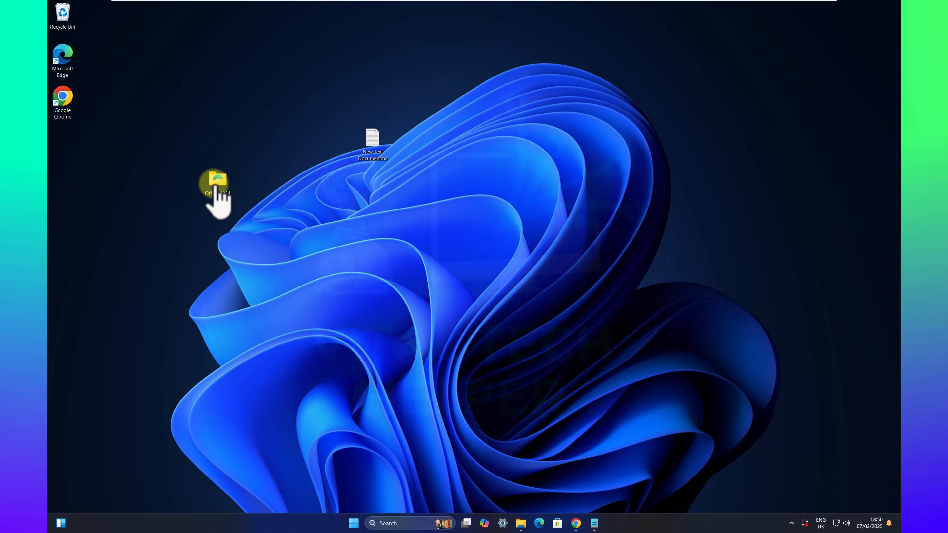
{"action": "right_click", "coordinate": [218, 193]}
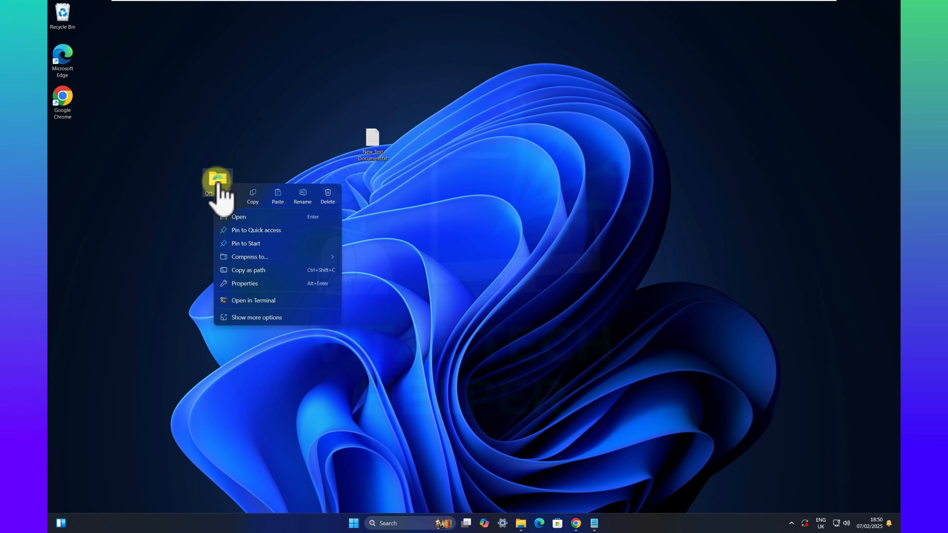
{"action": "left_click", "coordinate": [231, 198]}
{"action": "left_click", "coordinate": [521, 523]}
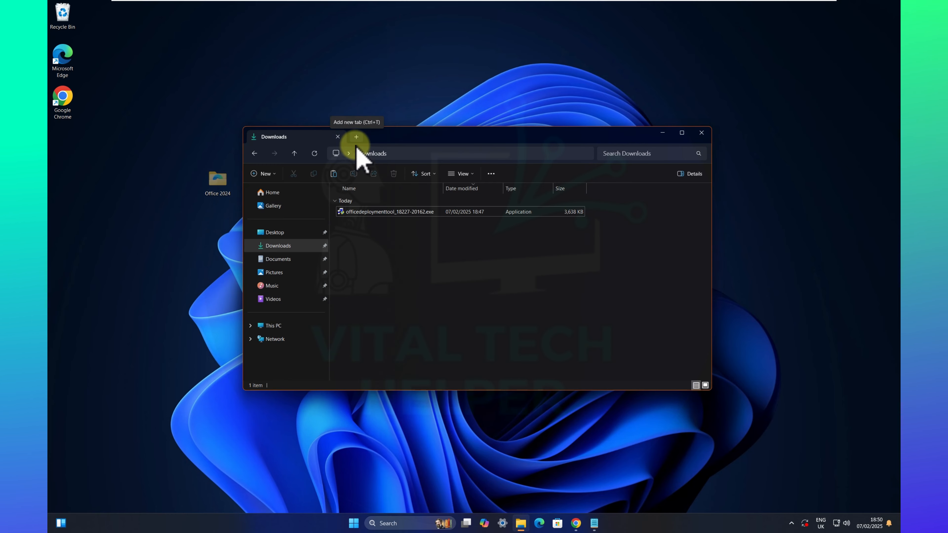
{"action": "left_click", "coordinate": [274, 326]}
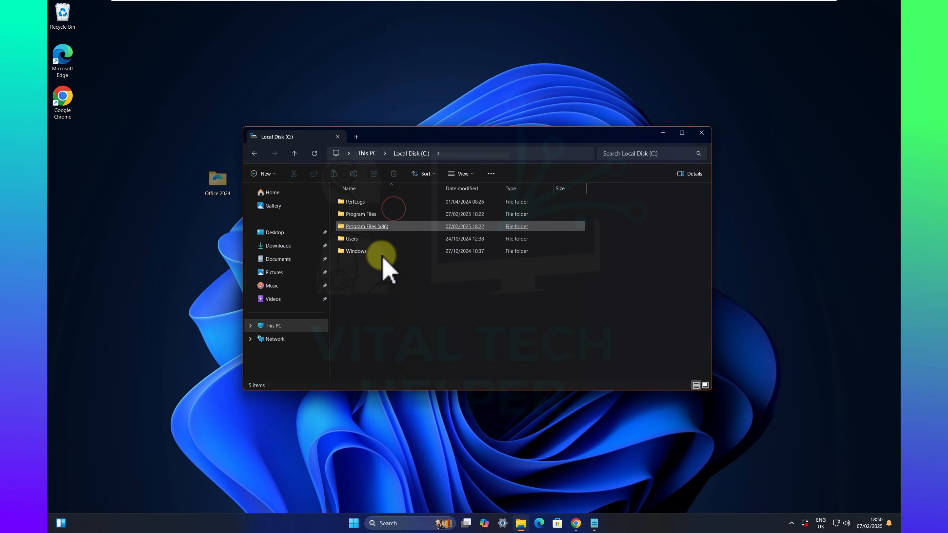
{"action": "right_click", "coordinate": [393, 309]}
{"action": "left_click", "coordinate": [410, 330]}
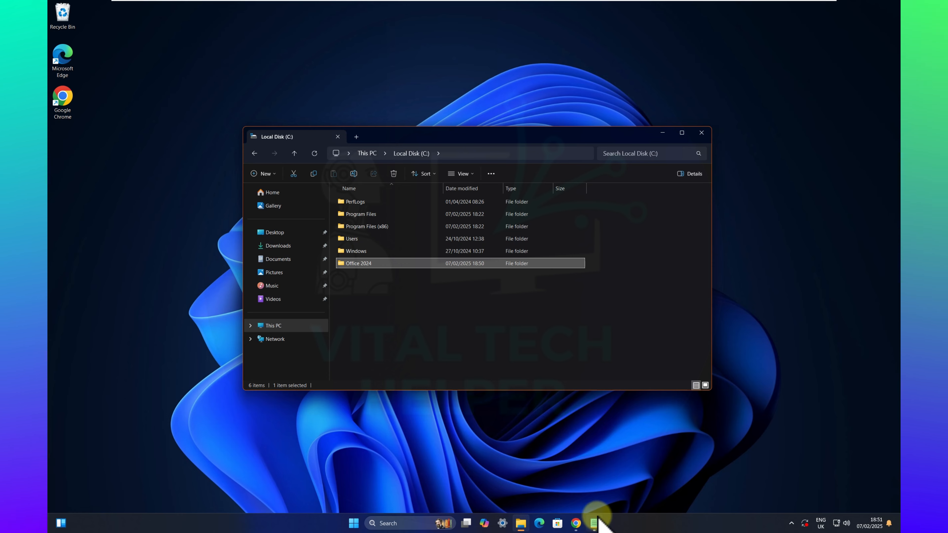
Step: Search Windows for cmd and run Command Prompt as administrator, allowing it to make changes
{"action": "left_click", "coordinate": [394, 523]}
{"action": "type", "text": "cmd"}
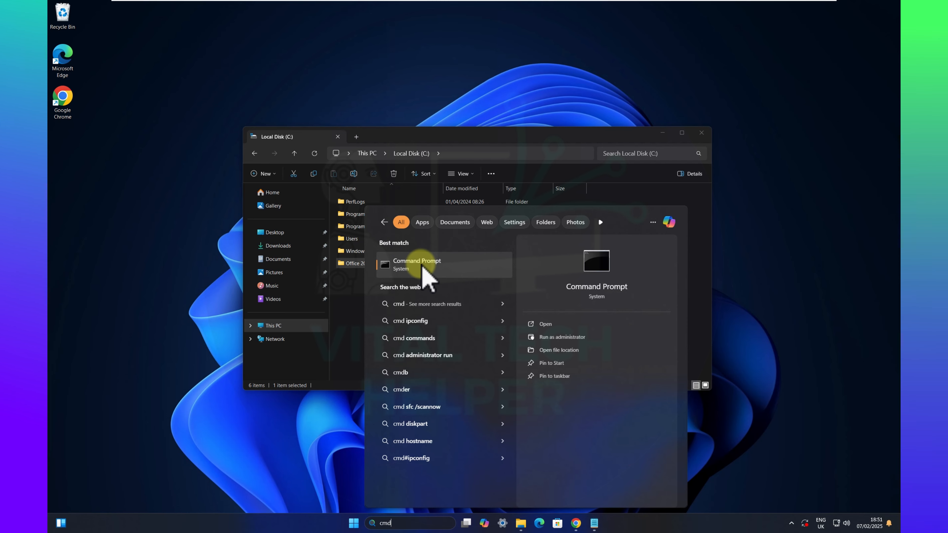
{"action": "right_click", "coordinate": [406, 263]}
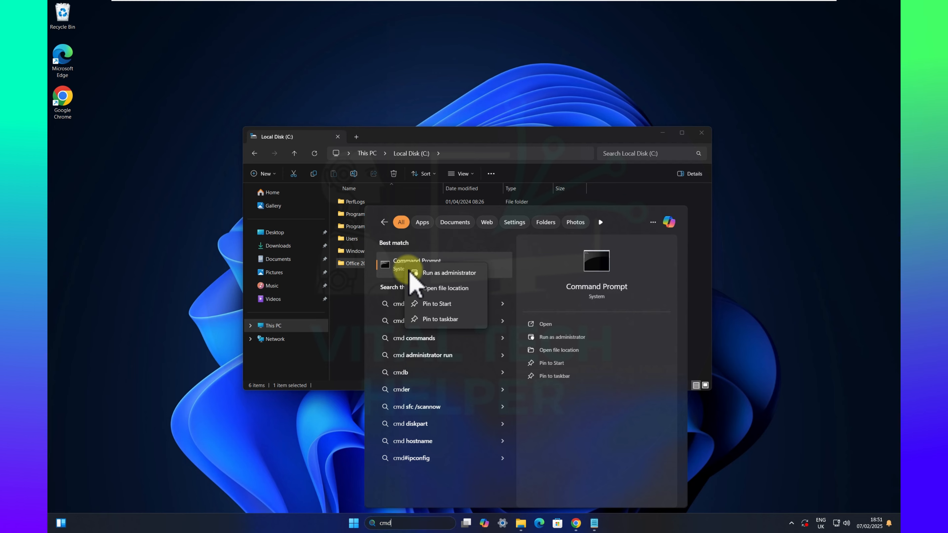
{"action": "left_click", "coordinate": [455, 273]}
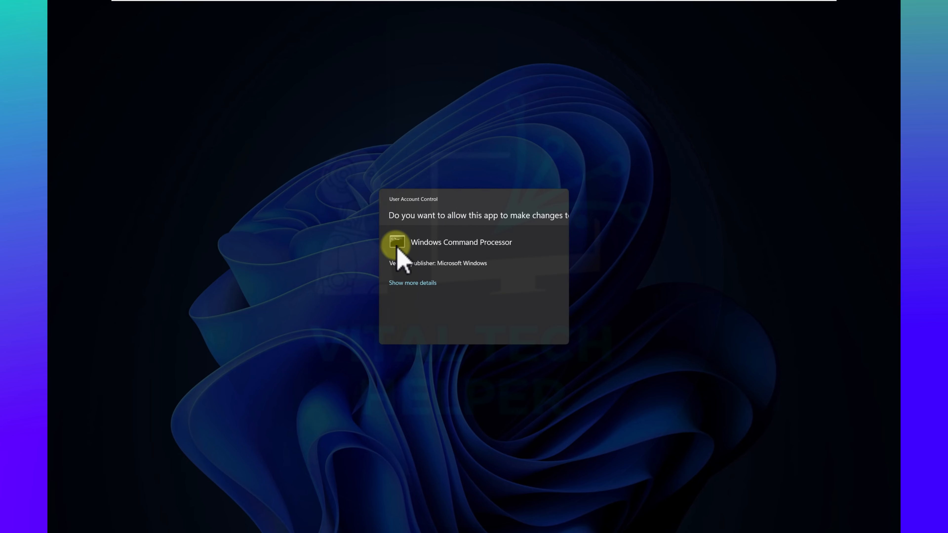
{"action": "left_click", "coordinate": [419, 329]}
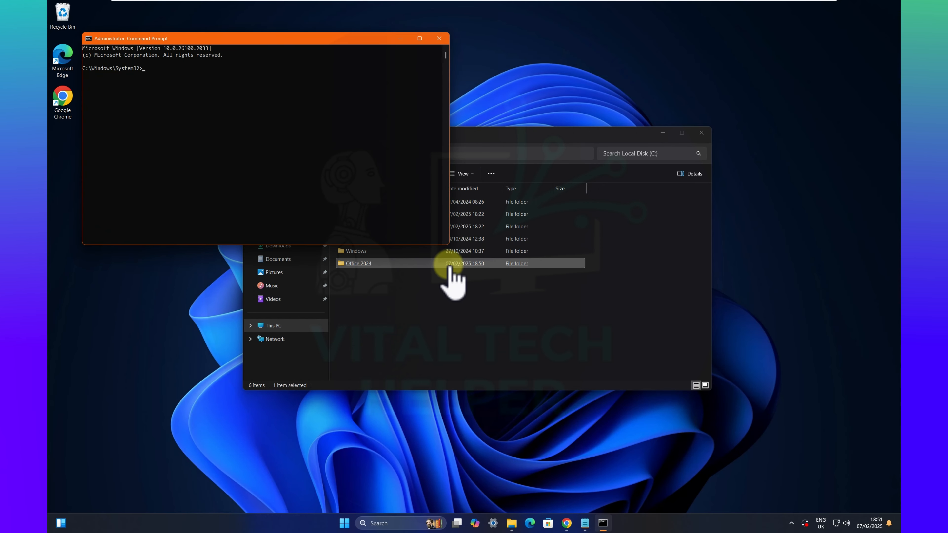
Step: Enlarge the Command Prompt window and move the File Explorer window aside so both can be reached
{"action": "left_click_drag", "start_coordinate": [449, 244], "coordinate": [589, 413]}
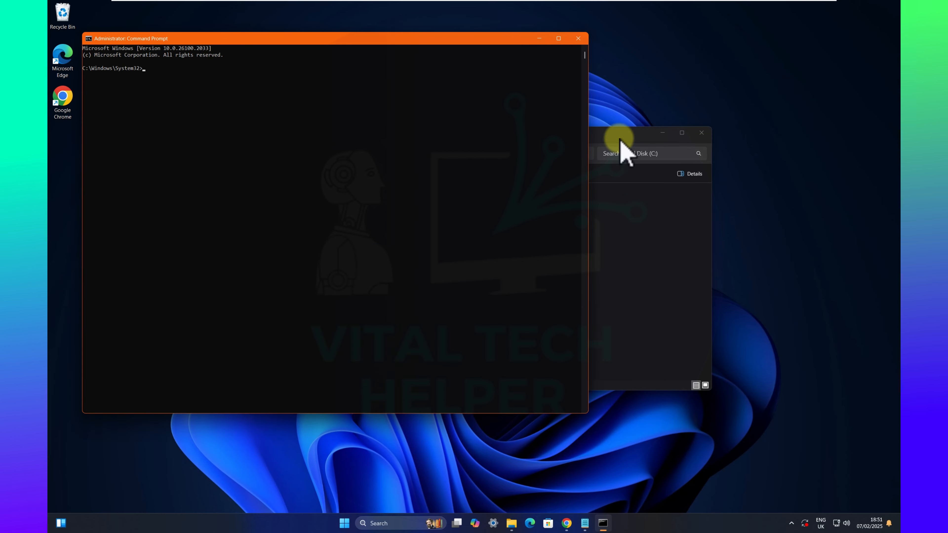
{"action": "left_click_drag", "start_coordinate": [619, 142], "coordinate": [711, 166]}
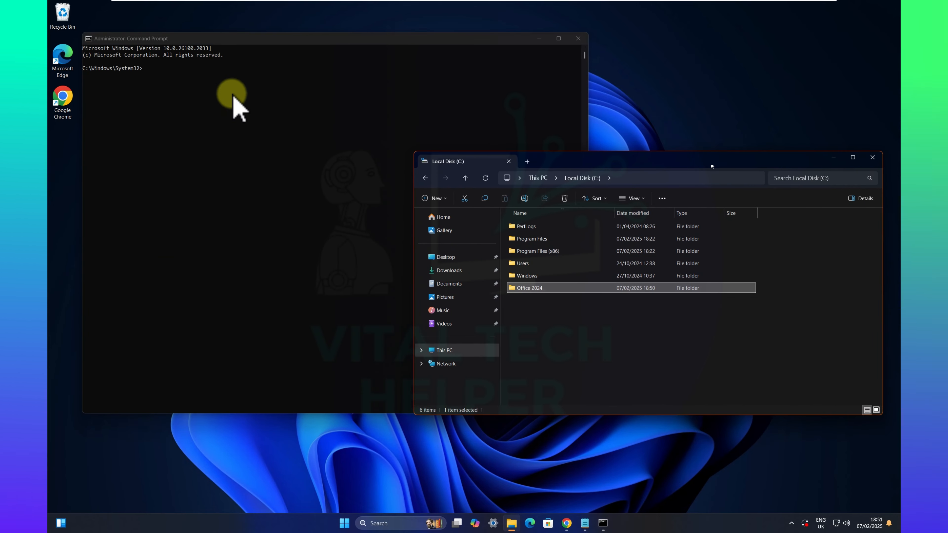
{"action": "left_click_drag", "start_coordinate": [611, 158], "coordinate": [631, 159]}
Step: Change the Command Prompt directory to C:\Office 2024 with cd, using the path copied from the folder in File Explorer
{"action": "left_click", "coordinate": [165, 74]}
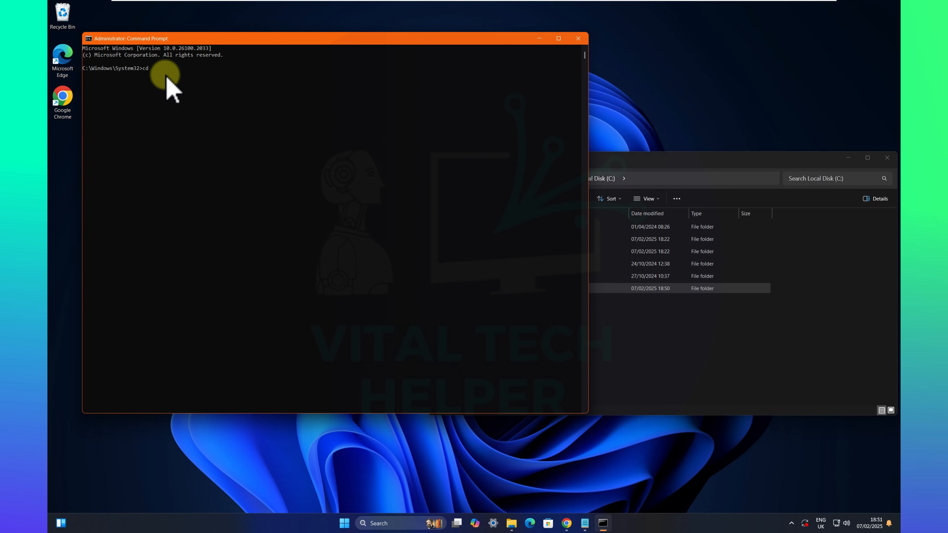
{"action": "left_click", "coordinate": [646, 157]}
{"action": "double_click", "coordinate": [542, 288]}
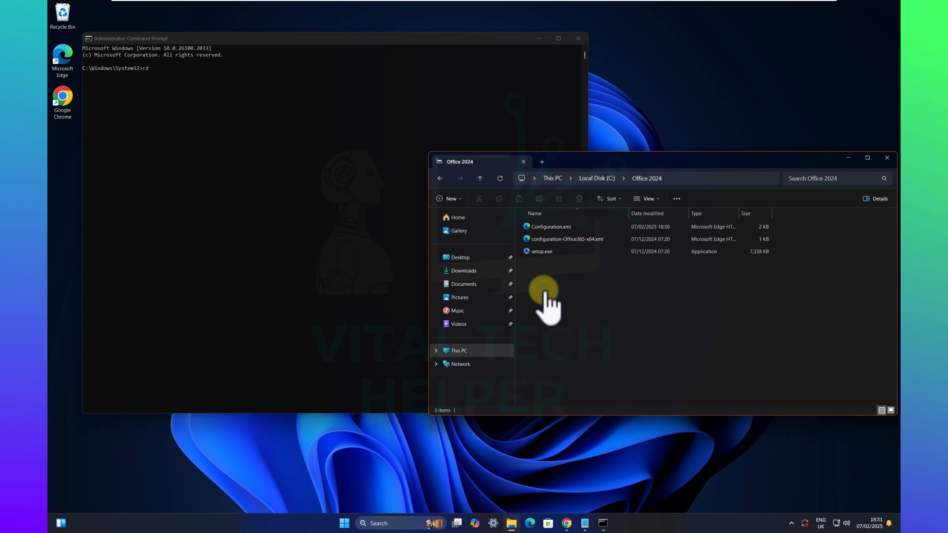
{"action": "left_click", "coordinate": [683, 179]}
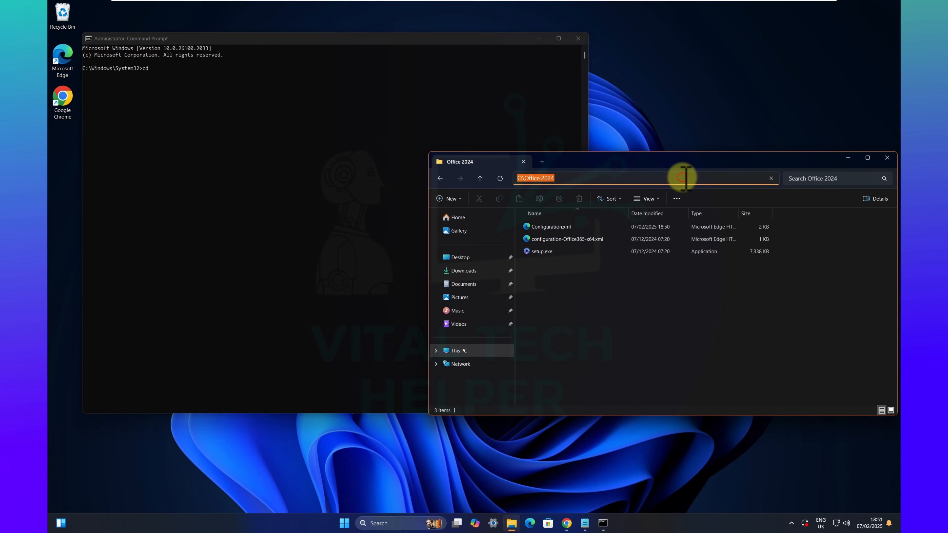
{"action": "right_click", "coordinate": [545, 179]}
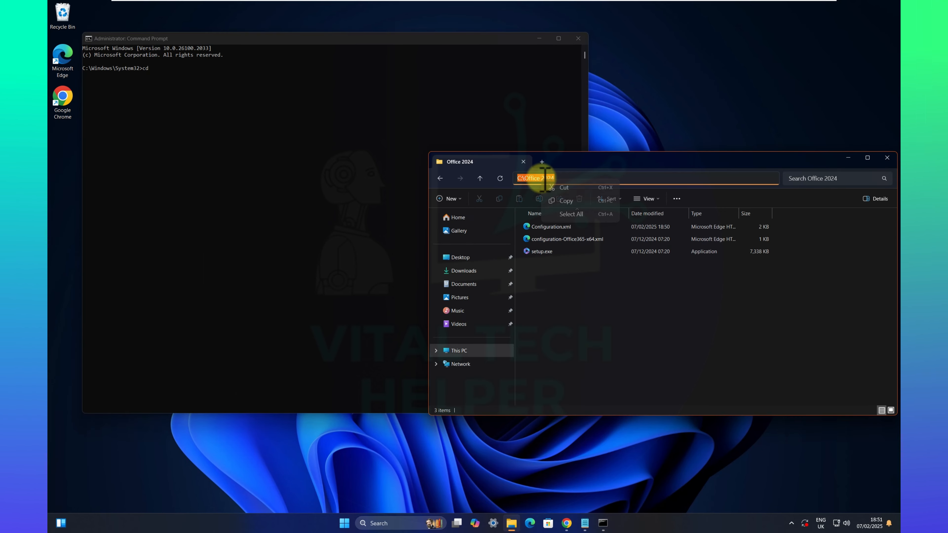
{"action": "left_click", "coordinate": [564, 201]}
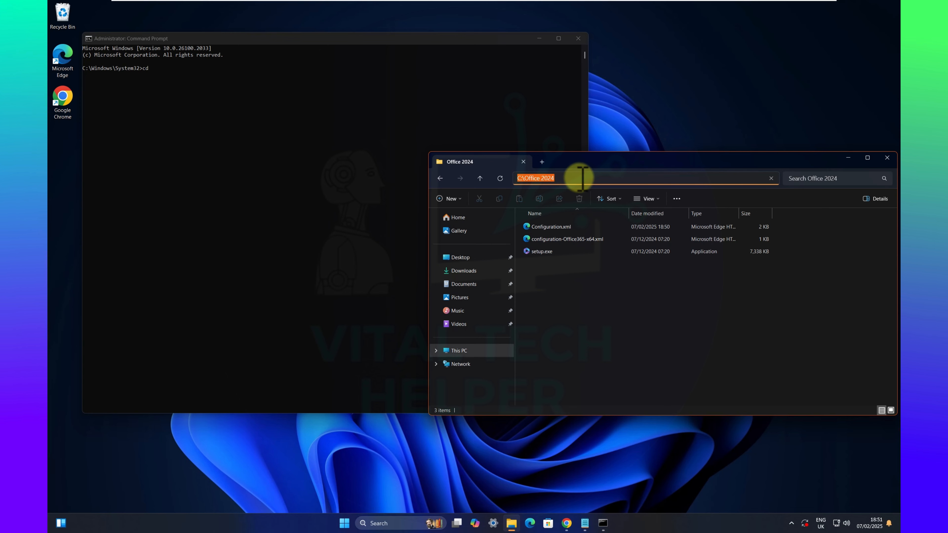
{"action": "left_click", "coordinate": [165, 70]}
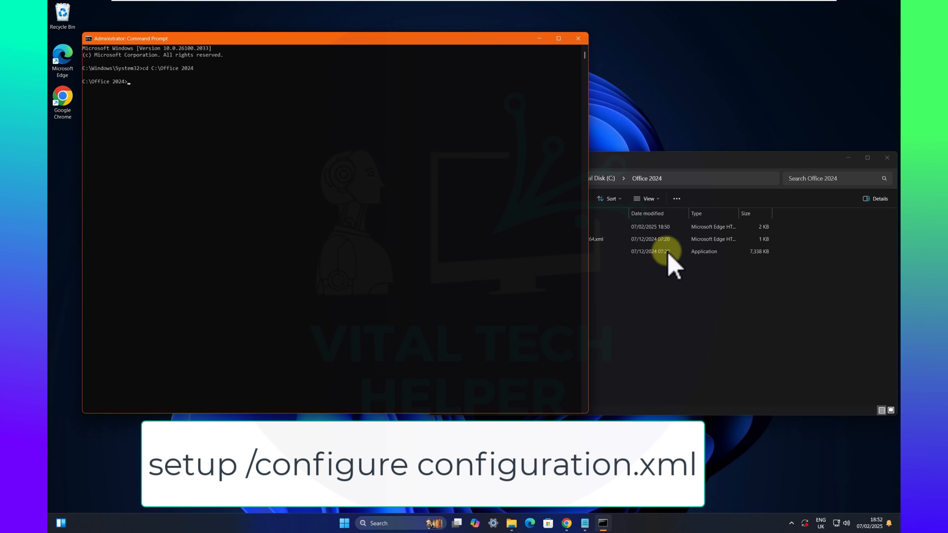
Step: Copy "setup /configure configuration.xml" from the Notepad notes and run it in Command Prompt to install Office
{"action": "left_click", "coordinate": [585, 524]}
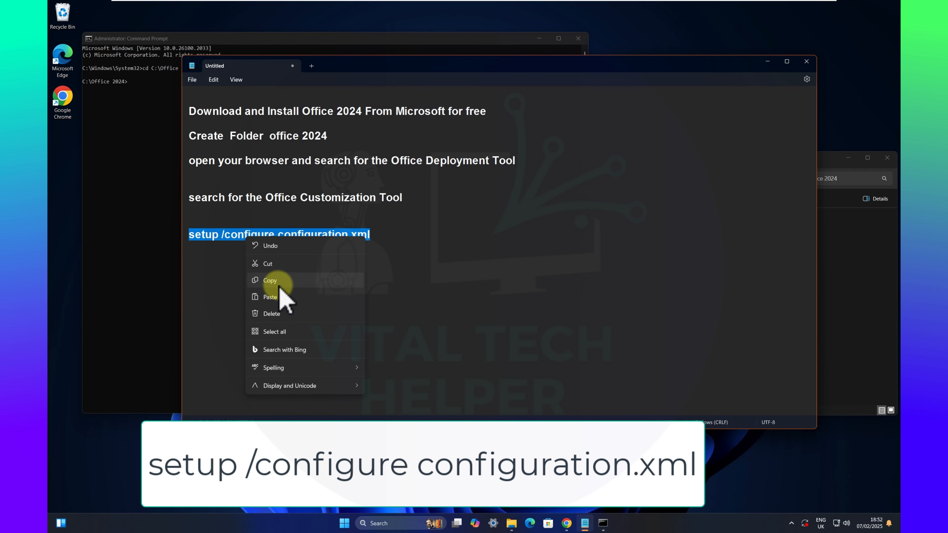
{"action": "left_click", "coordinate": [270, 280]}
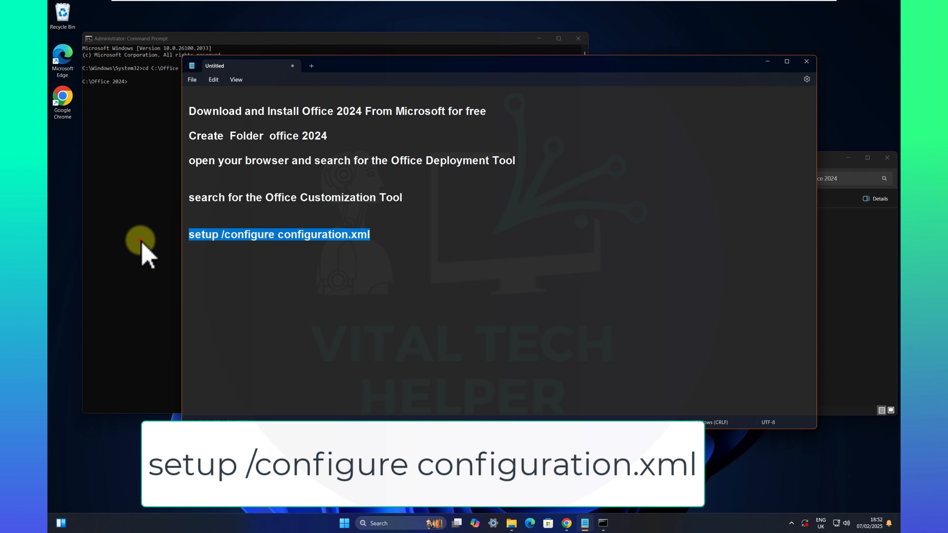
{"action": "left_click", "coordinate": [161, 106]}
{"action": "key", "text": "ctrl+v"}
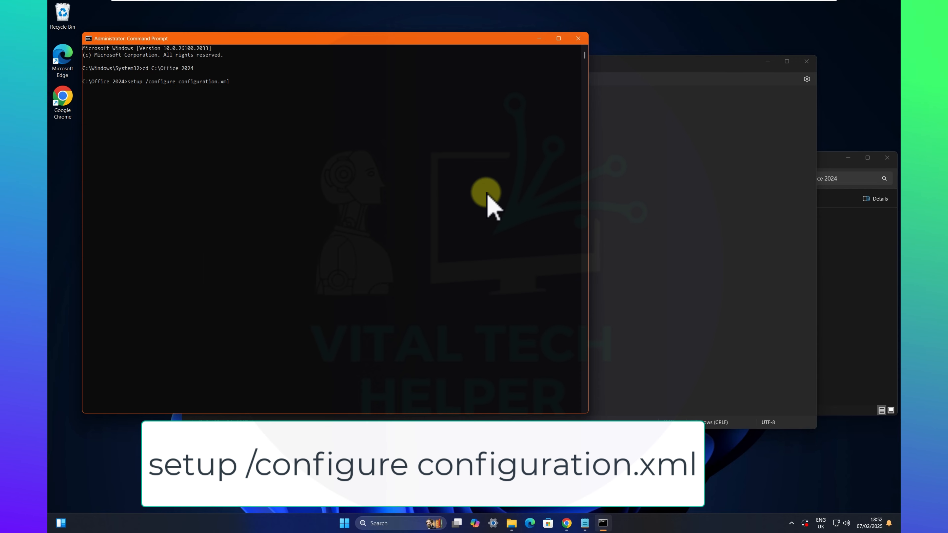
{"action": "key", "text": "Return"}
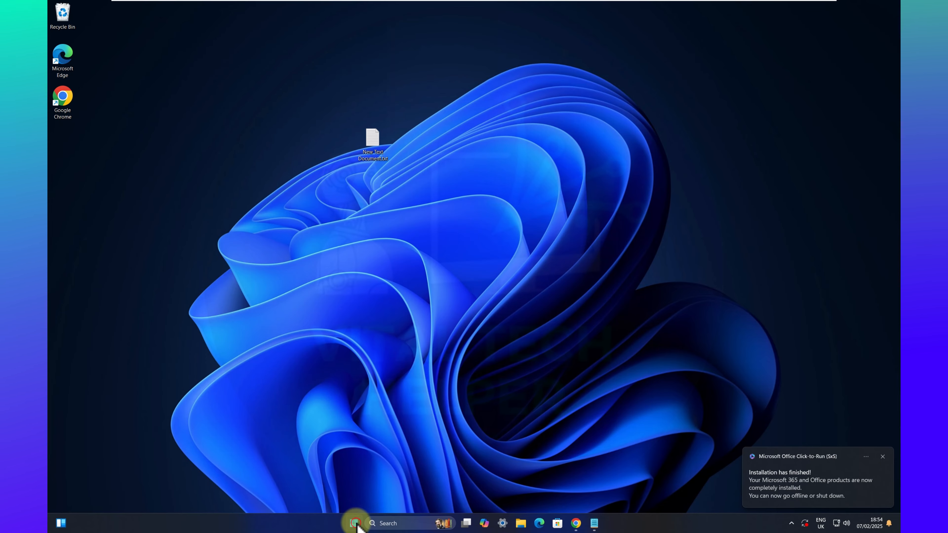
Step: Launch Word from the list of all installed apps and close its privacy notice
{"action": "left_click", "coordinate": [354, 523]}
{"action": "left_click", "coordinate": [570, 255]}
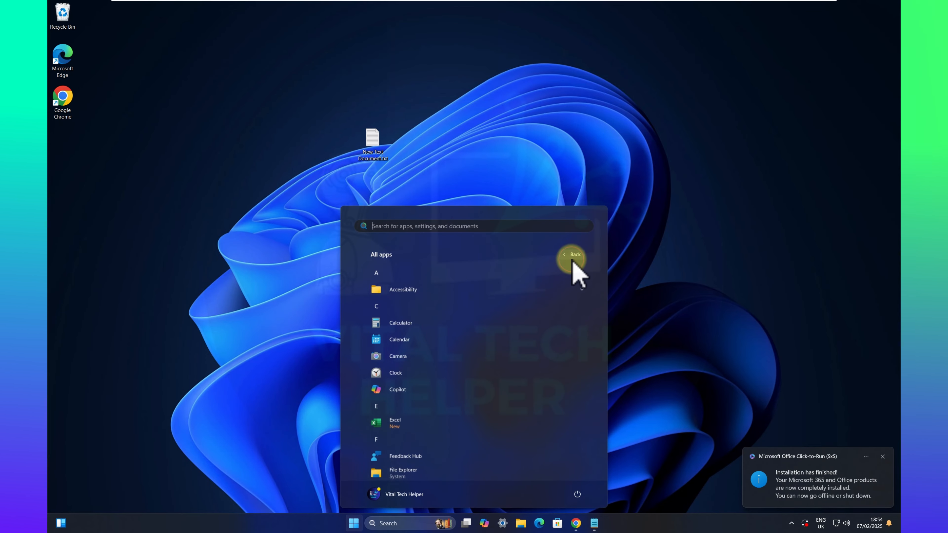
{"action": "scroll", "coordinate": [482, 342], "scroll_direction": "down", "scroll_amount": 10}
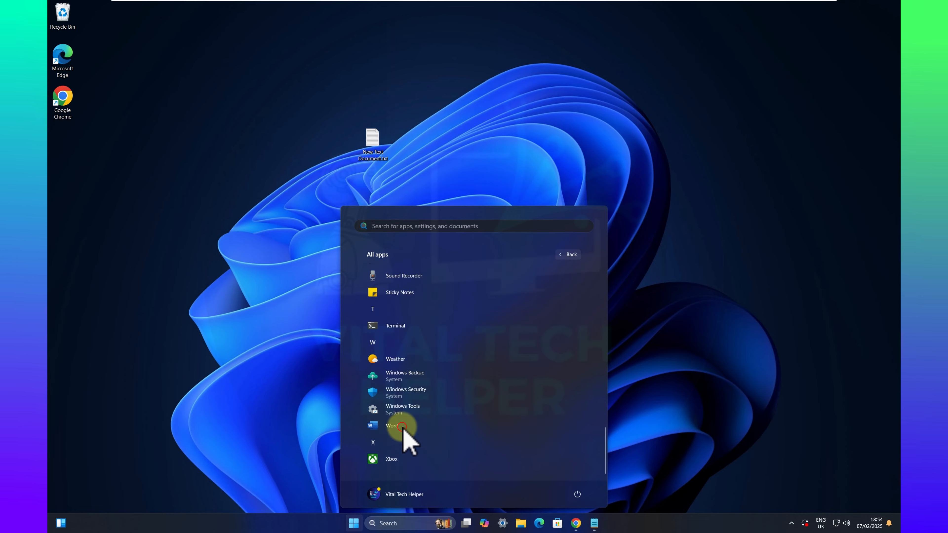
{"action": "left_click", "coordinate": [402, 427]}
{"action": "left_click", "coordinate": [467, 332]}
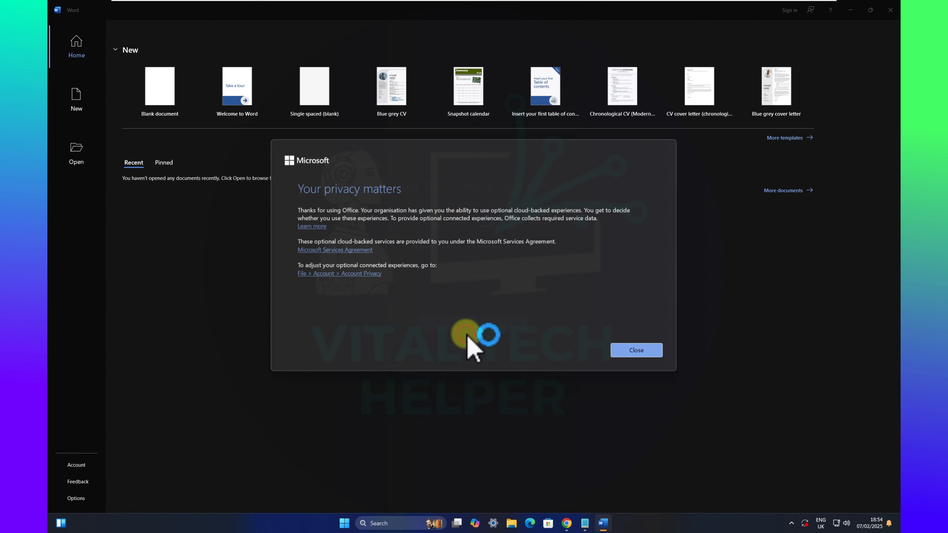
{"action": "left_click", "coordinate": [639, 353]}
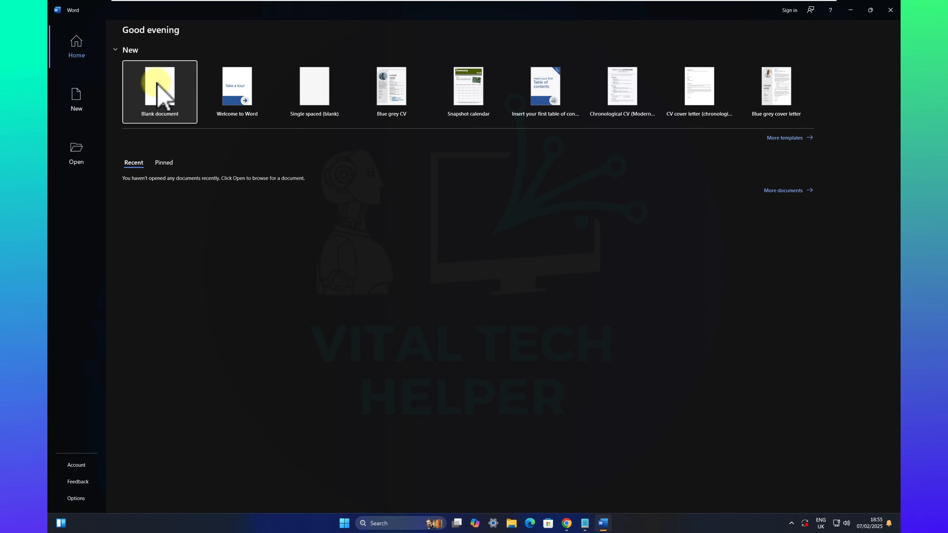
Step: Test Word by creating a blank document with the text "It works!!!!!", and close it without saving
{"action": "left_click", "coordinate": [157, 83]}
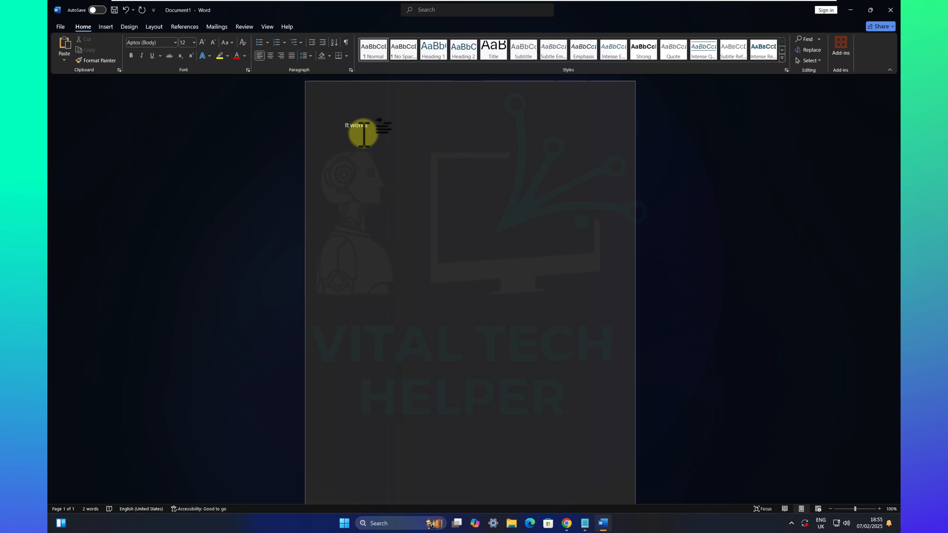
{"action": "type", "text": "!!!!!"}
{"action": "key", "text": "alt+F4"}
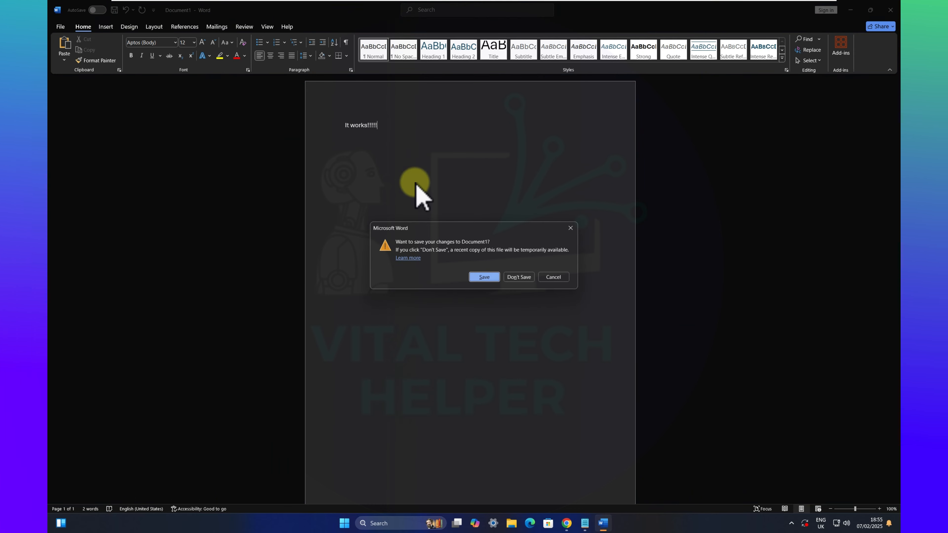
{"action": "left_click", "coordinate": [514, 276]}
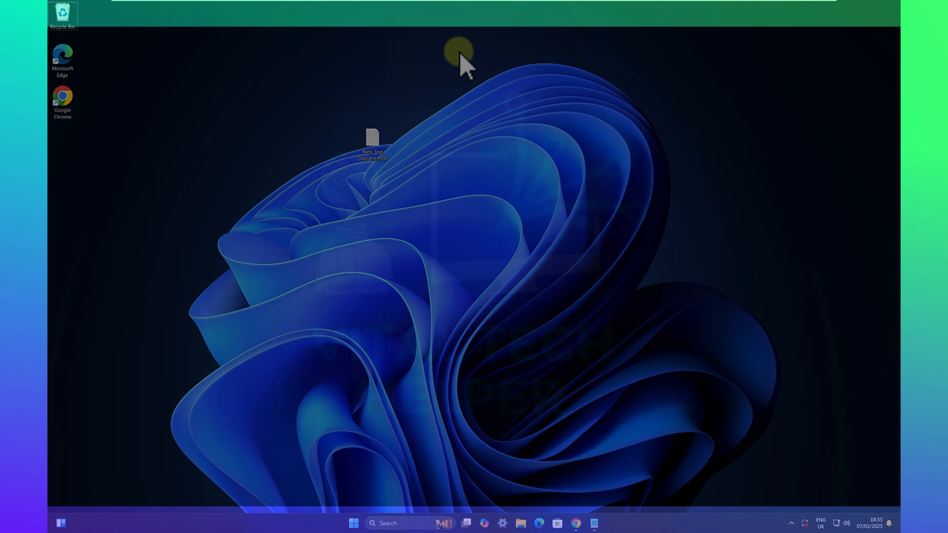